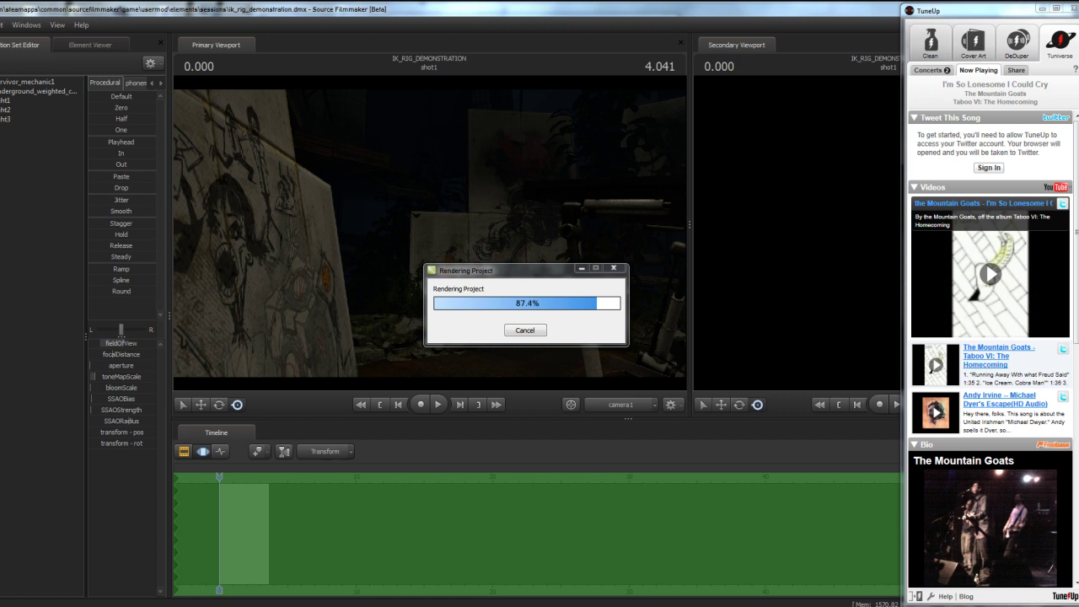
Switch to Source Filmmaker and fly the camera up to the wall with the blue projected lettering.
click(950, 606)
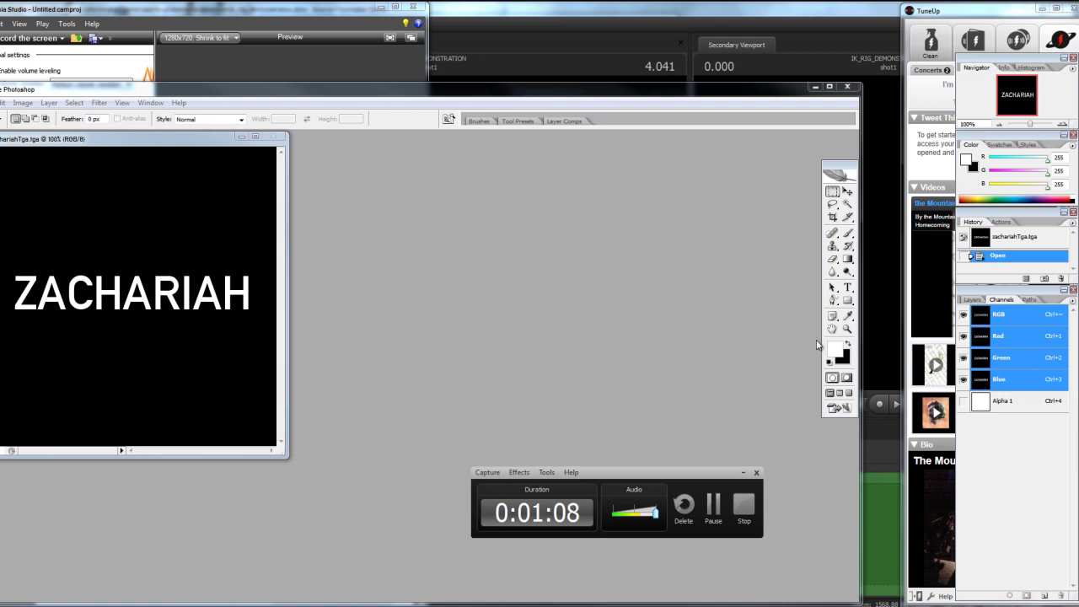
click(445, 15)
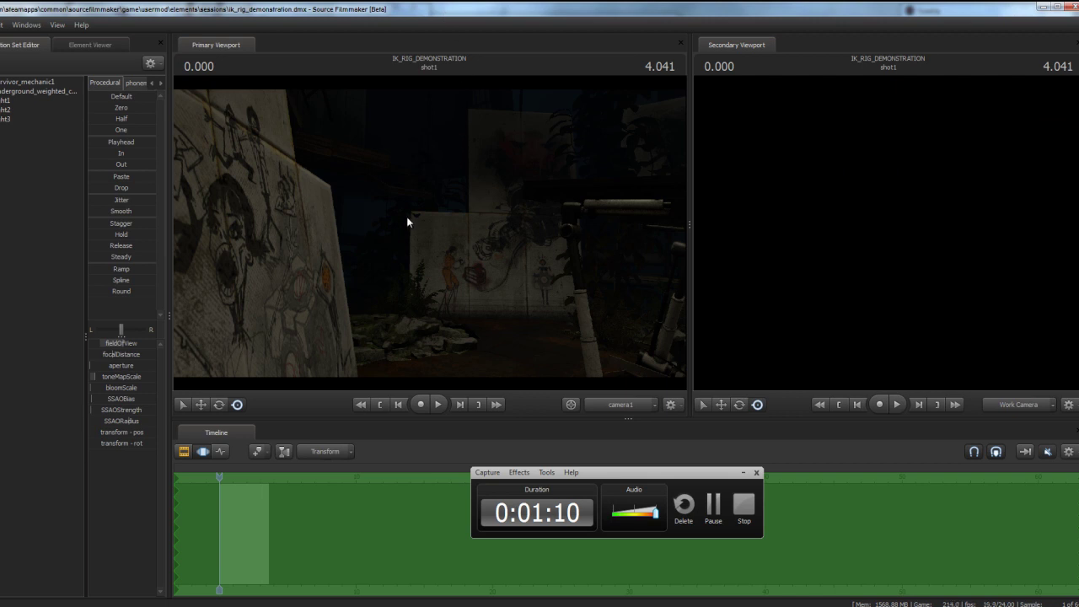
drag(499, 321, 428, 232)
key(w)
key(w)
key(s)
key(w)
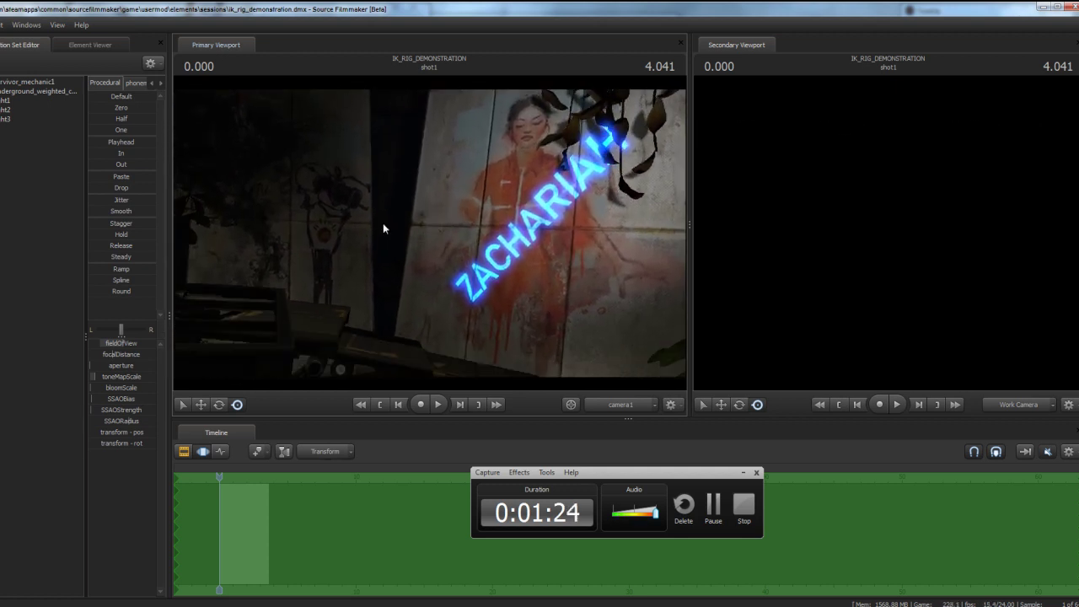
Inspect the options and control sliders of light3 and light2 in the Animation Set Editor.
click(4, 109)
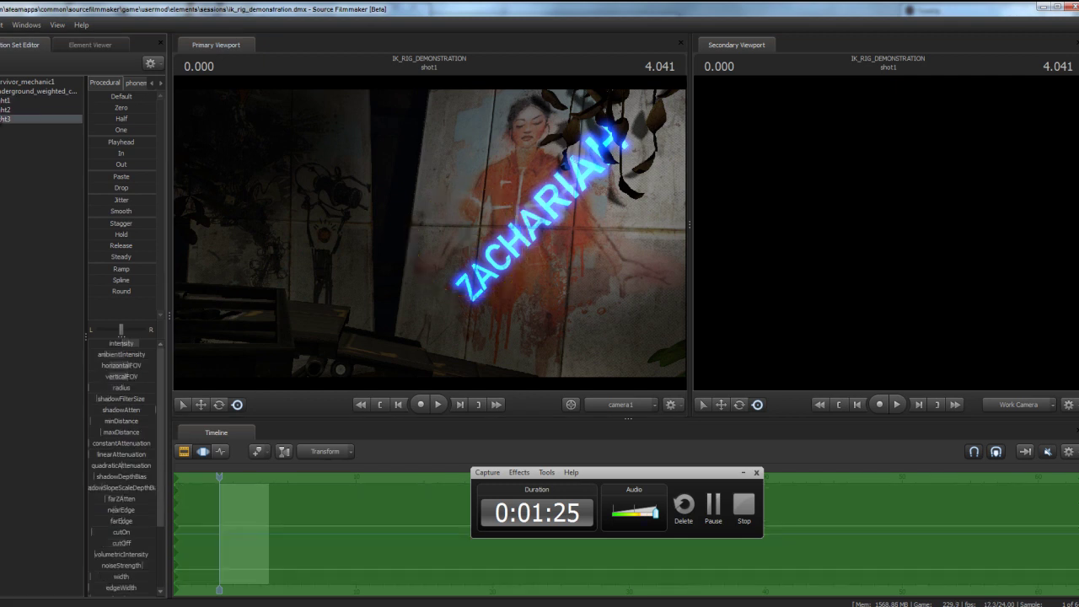
click(0, 119)
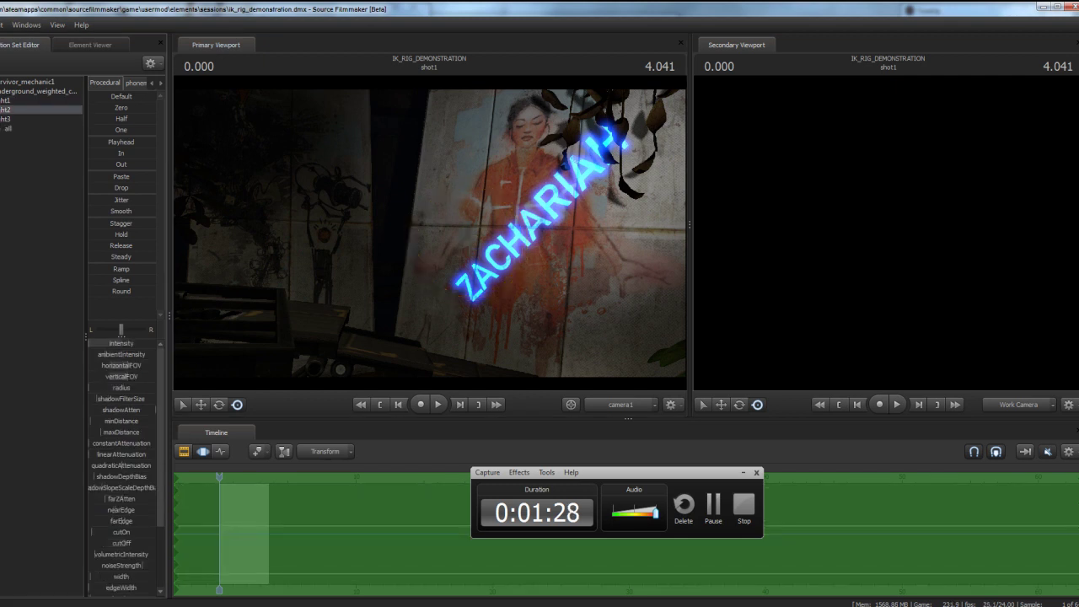
click(3, 120)
right_click(4, 118)
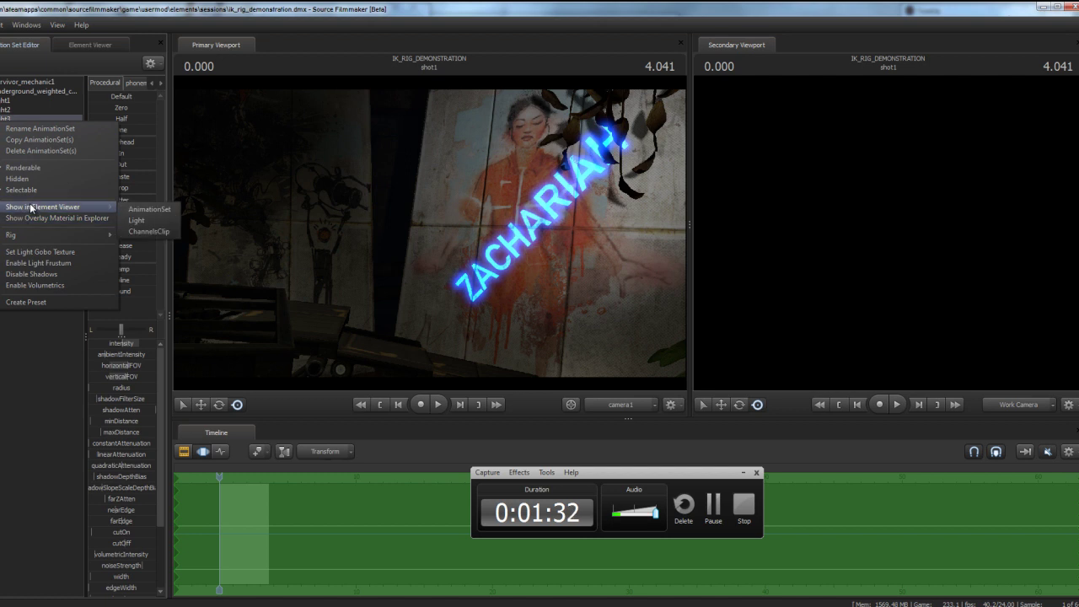
click(0, 169)
click(4, 110)
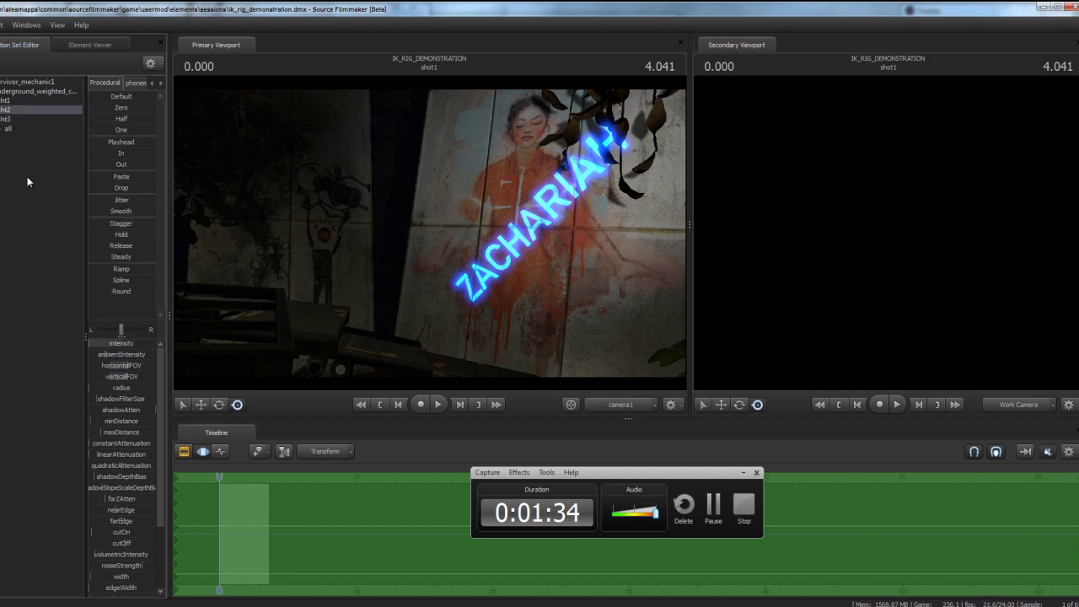
drag(161, 423, 159, 511)
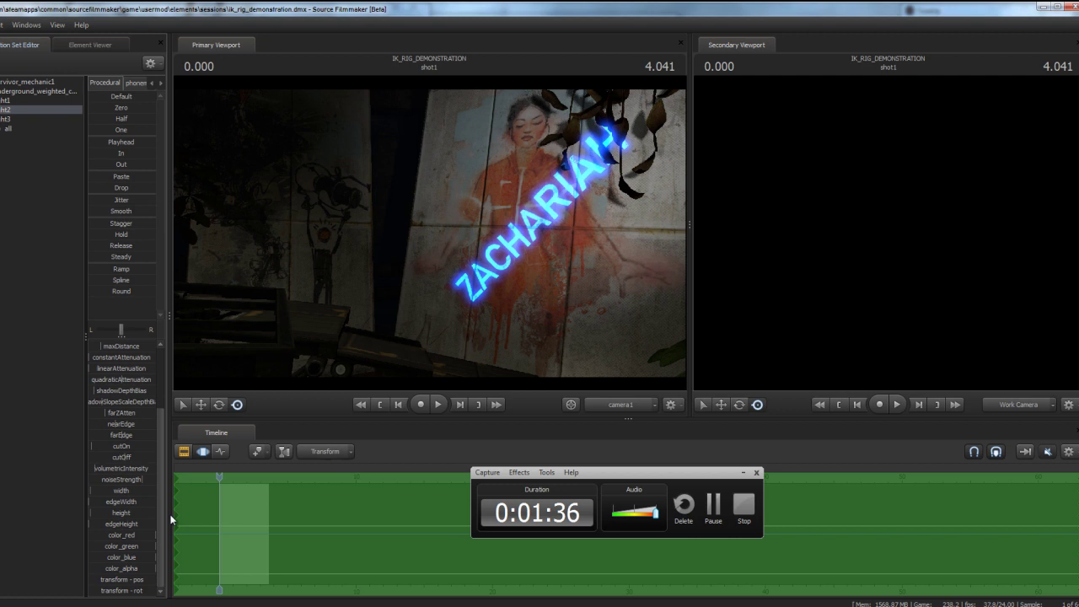
click(7, 119)
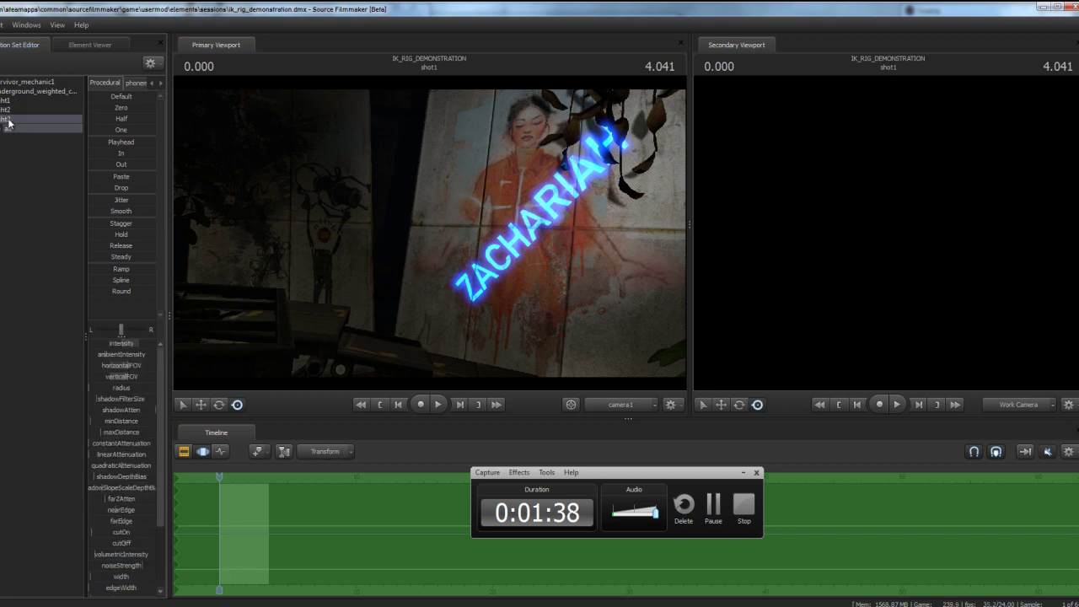
scroll(161, 536, up, 2)
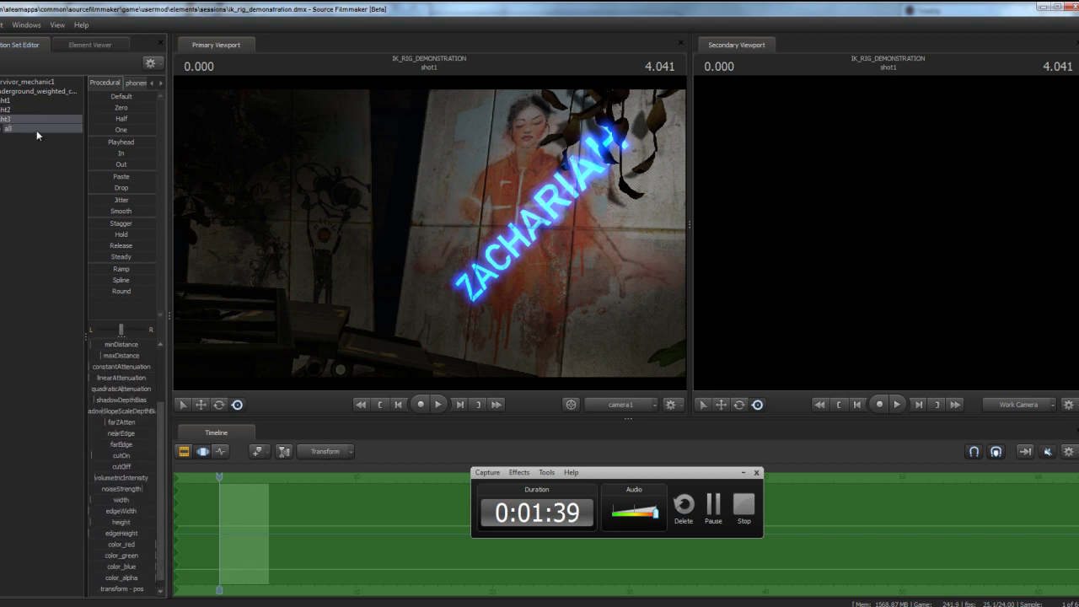
Select light1 and display its Light element in the Element Viewer.
click(4, 92)
click(3, 100)
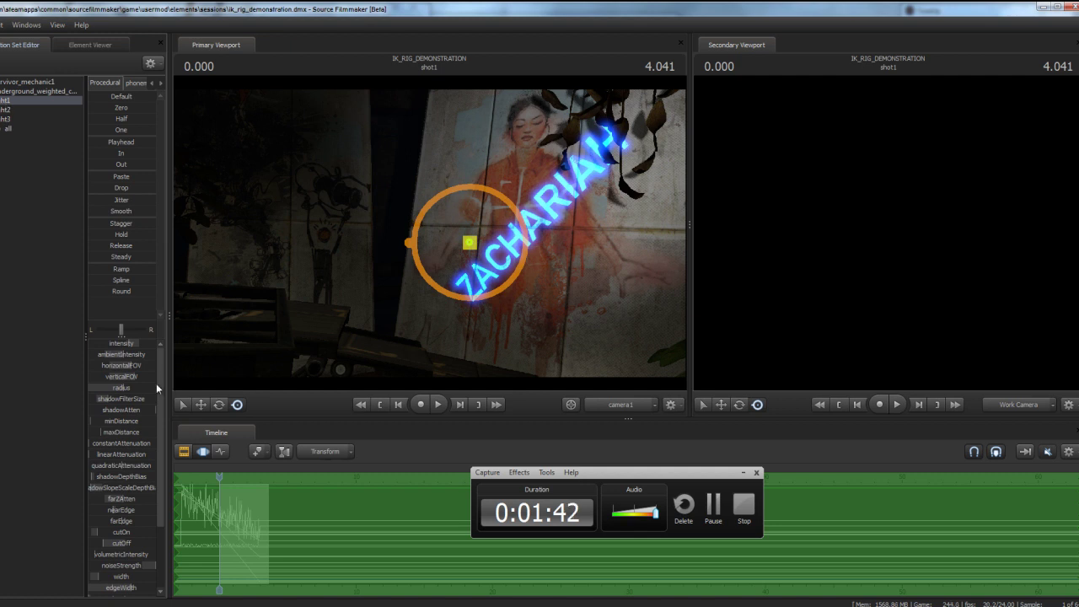
scroll(162, 384, down, 3)
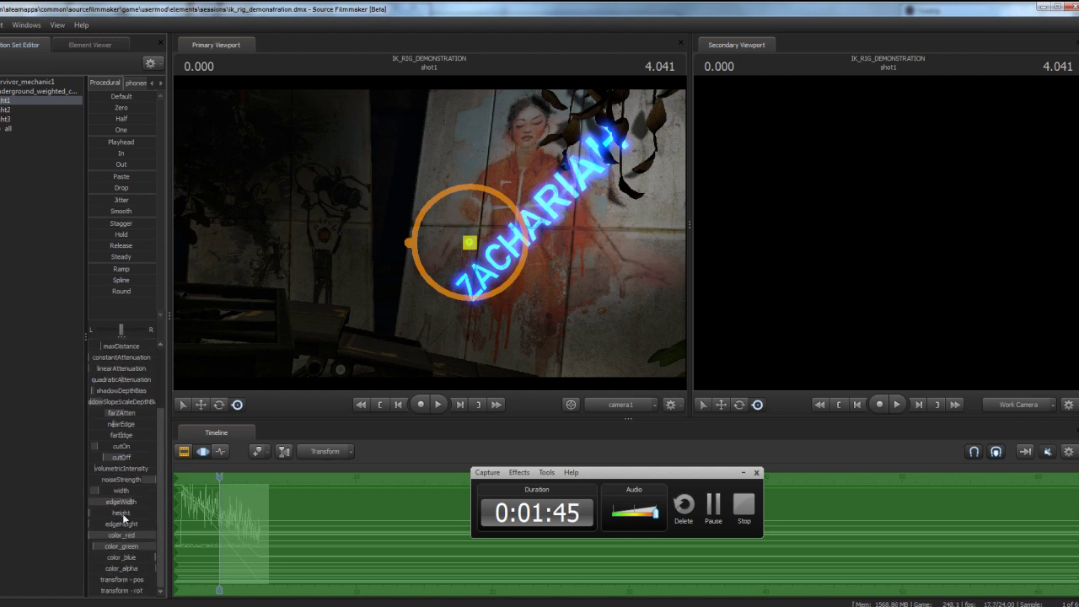
right_click(3, 105)
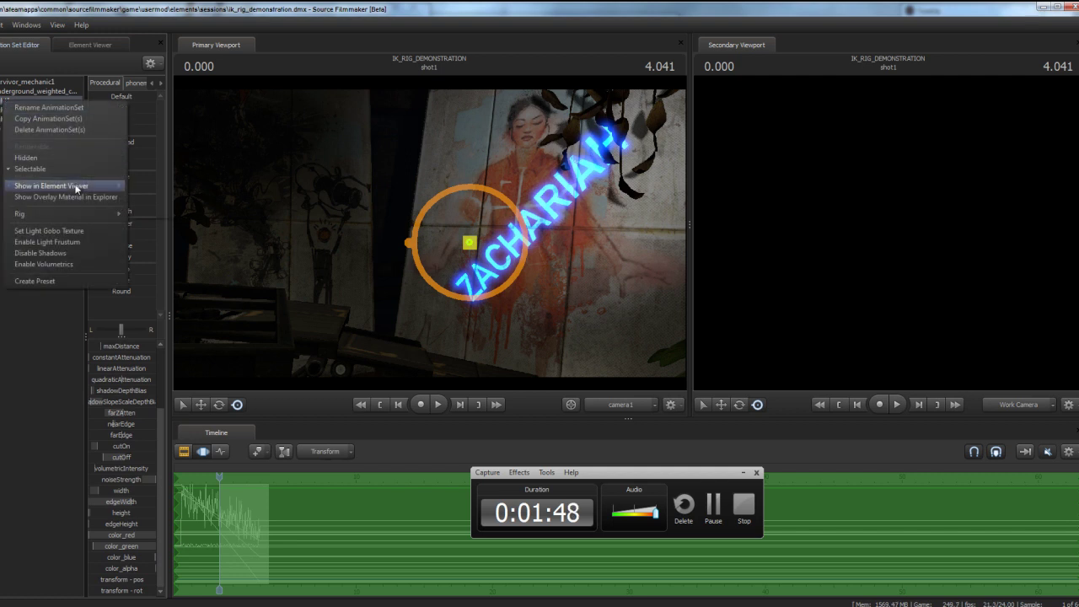
mouse_move(74, 186)
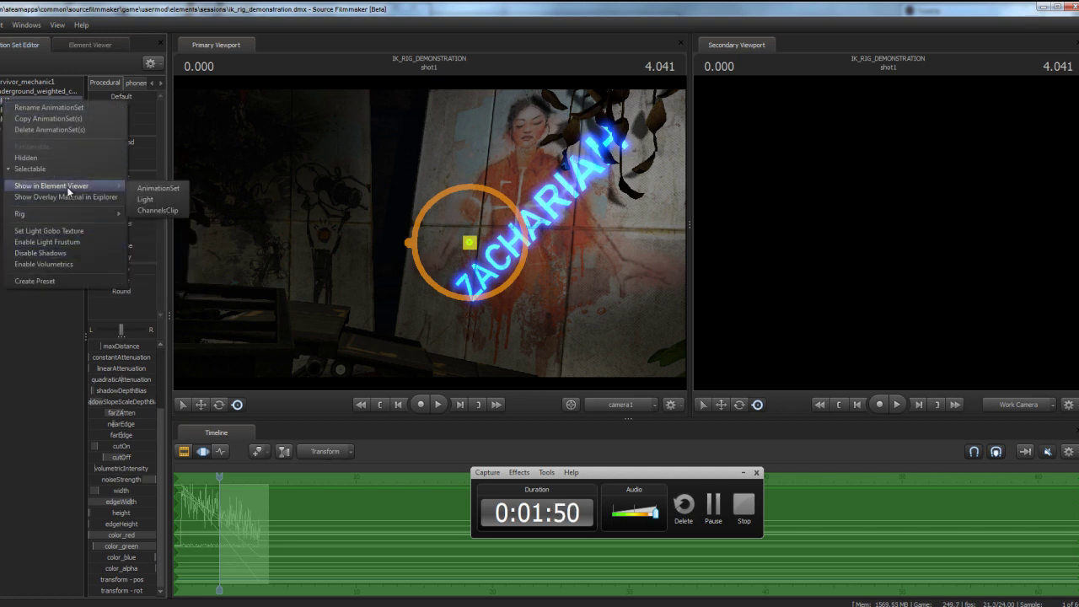
click(160, 200)
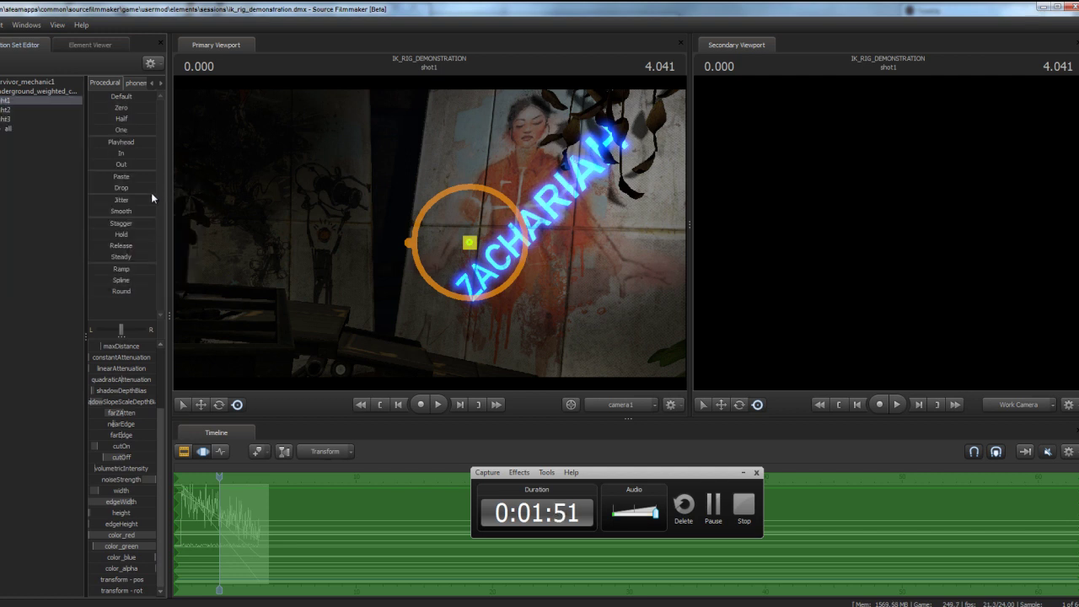
click(99, 48)
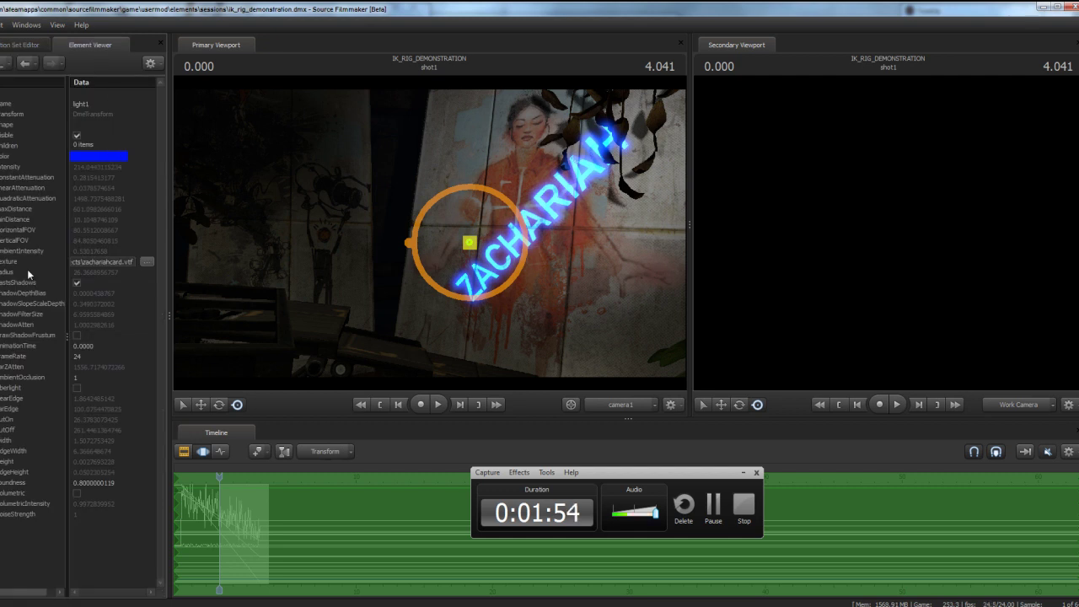
Open the VTF file browser for light1's texture attribute and clear its filter.
click(20, 263)
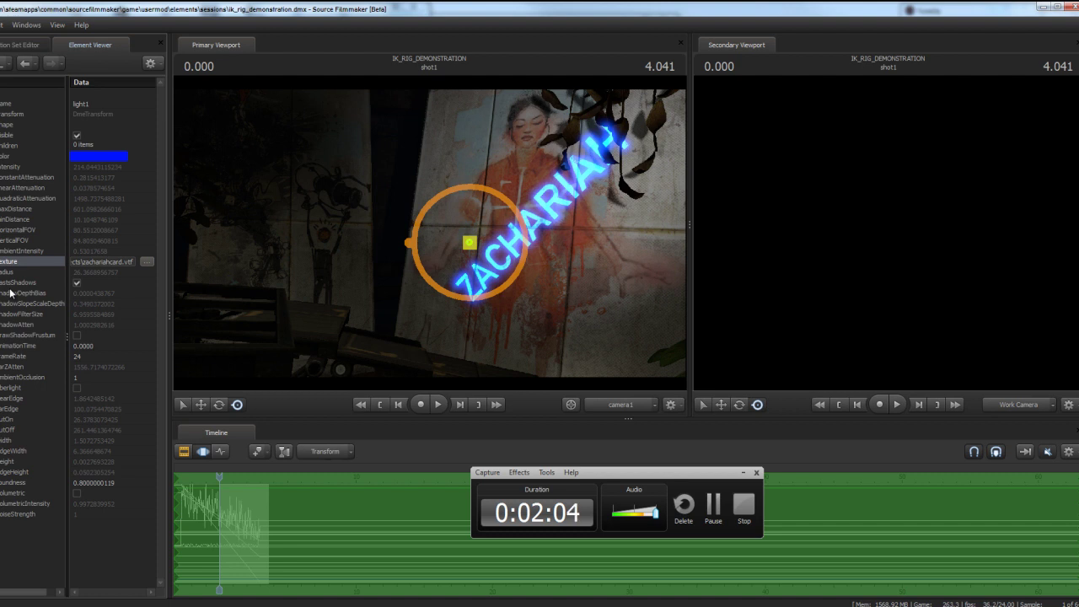
click(145, 262)
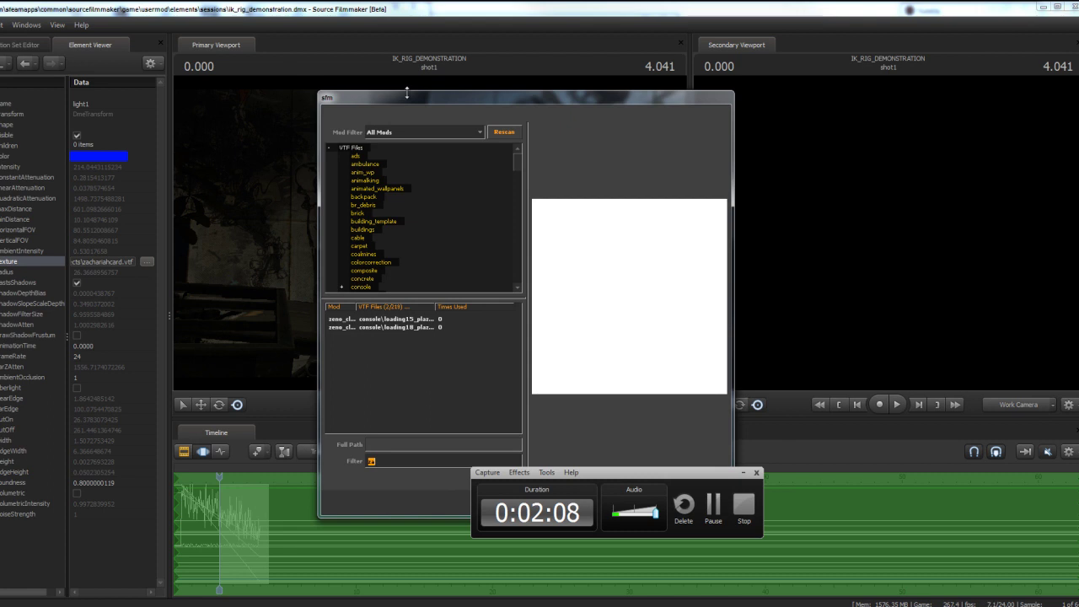
drag(352, 100, 169, 96)
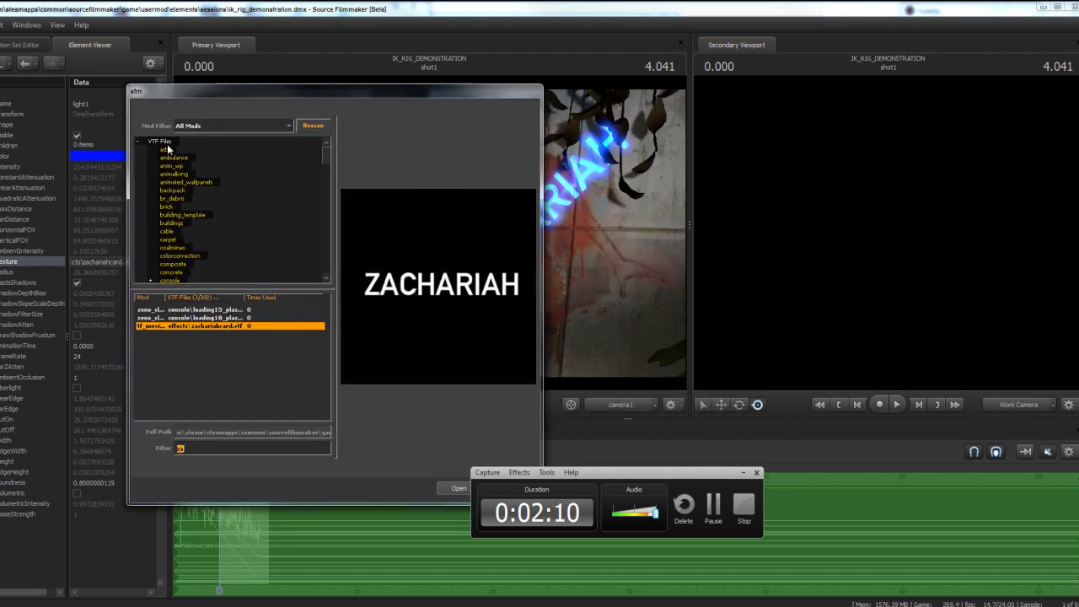
click(573, 476)
click(685, 468)
drag(696, 473, 1001, 489)
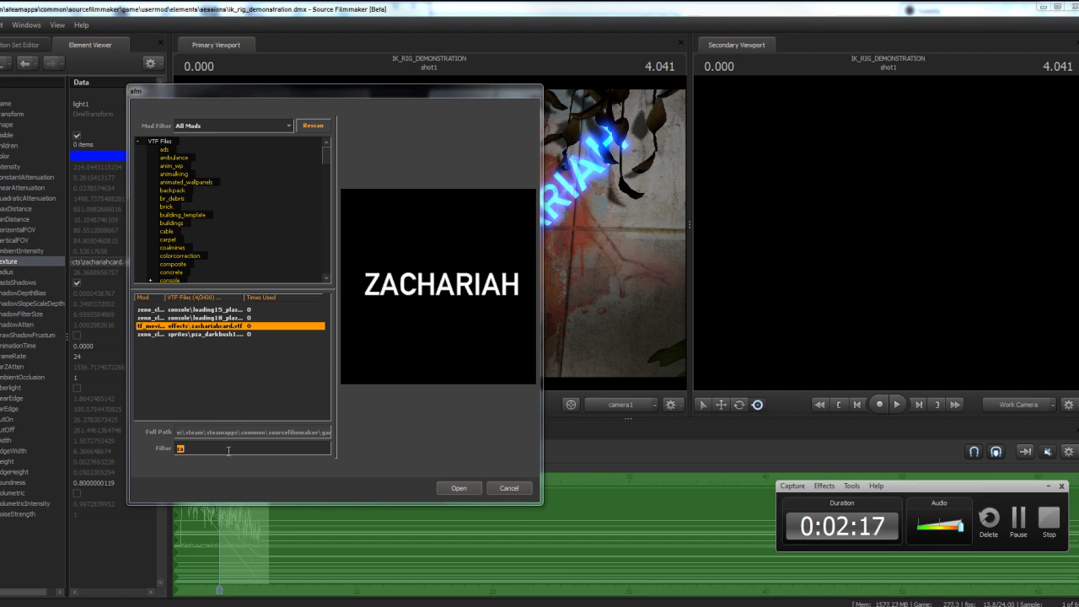
key(BackSpace)
Preview several VTF files, including flashlight_tester.vtf and white.vtf, and apply sign_warning_12.vtf as light1's texture.
click(179, 335)
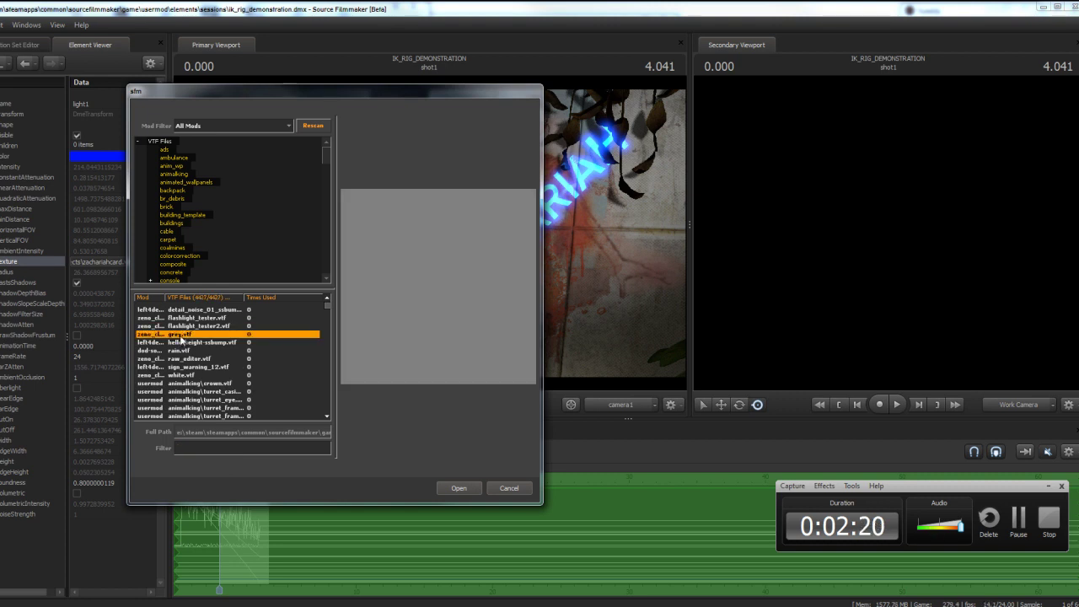
click(184, 359)
click(181, 375)
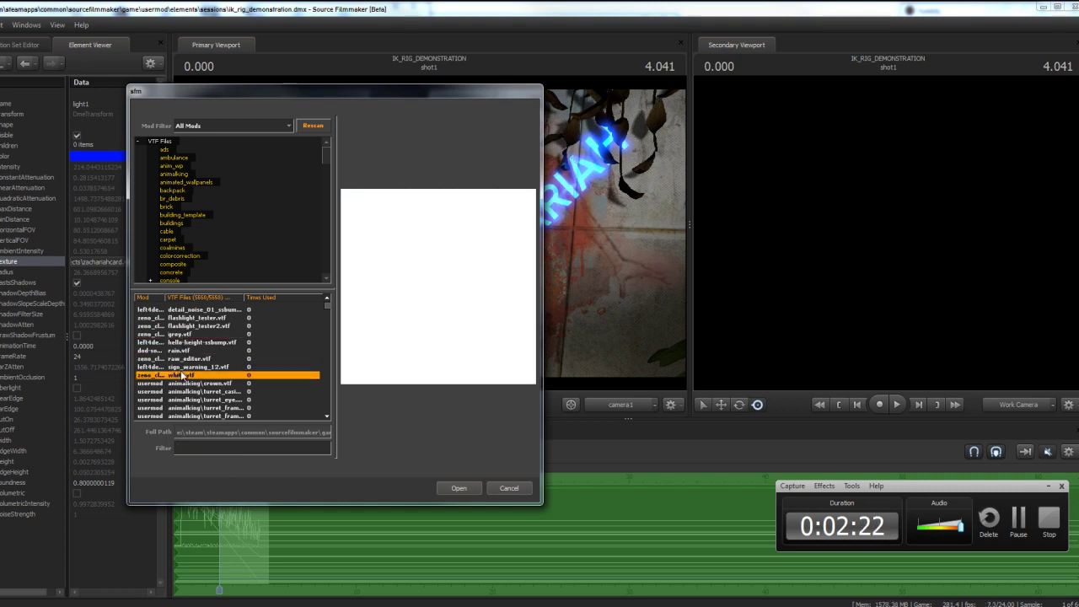
click(184, 368)
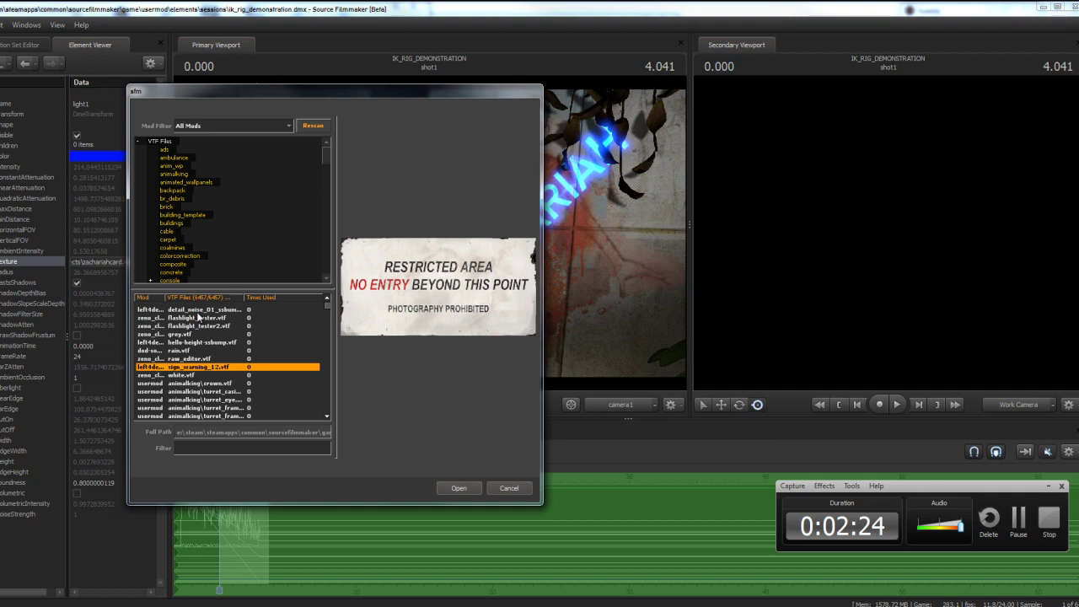
click(198, 317)
click(201, 326)
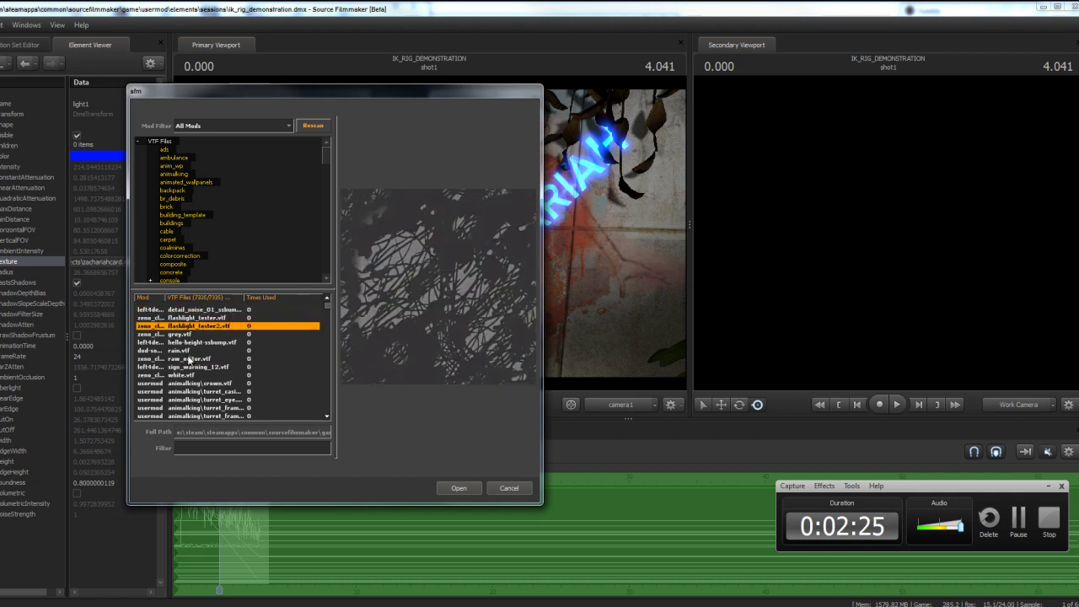
click(191, 342)
click(200, 318)
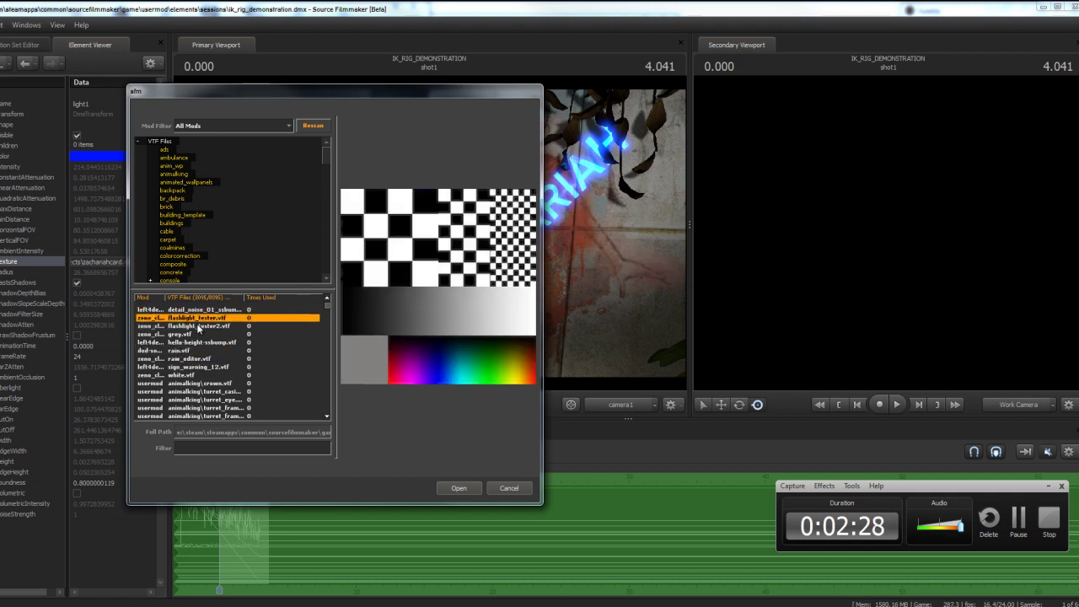
click(198, 326)
click(194, 358)
click(199, 368)
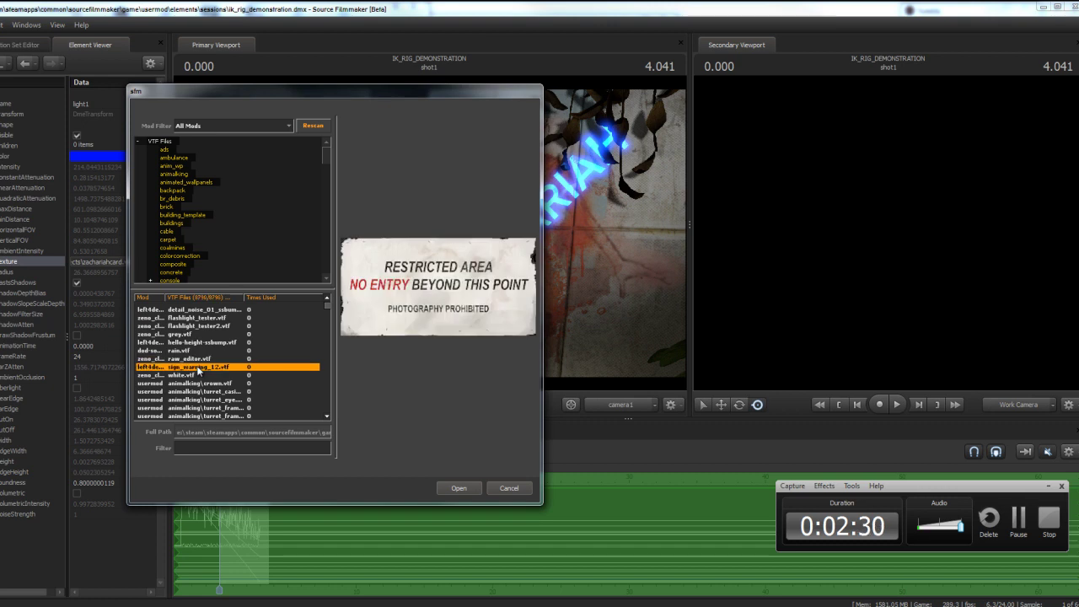
click(475, 491)
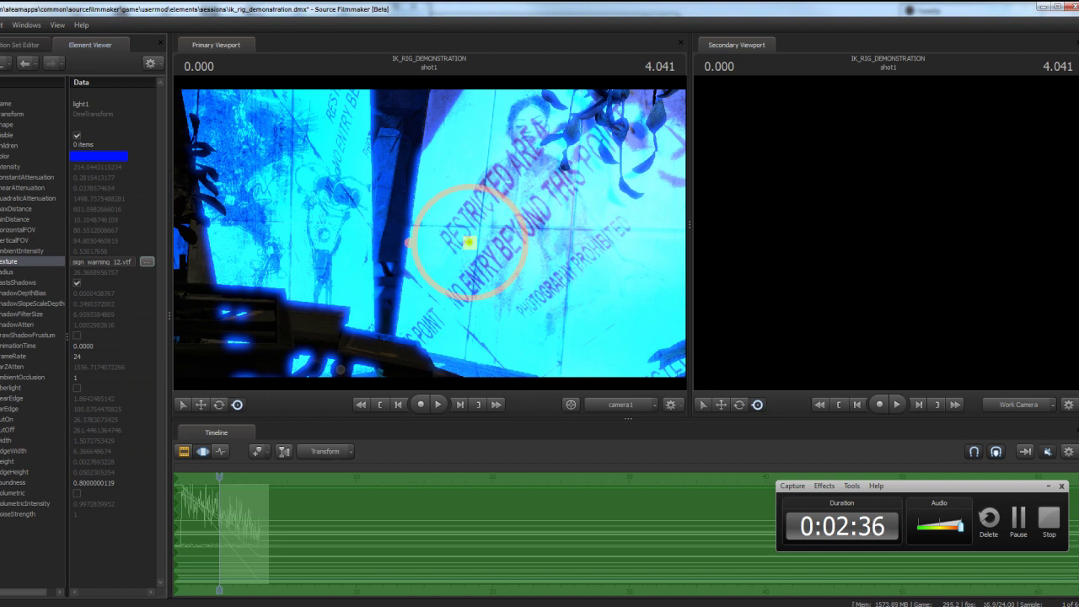
right_click(487, 250)
click(526, 277)
click(622, 408)
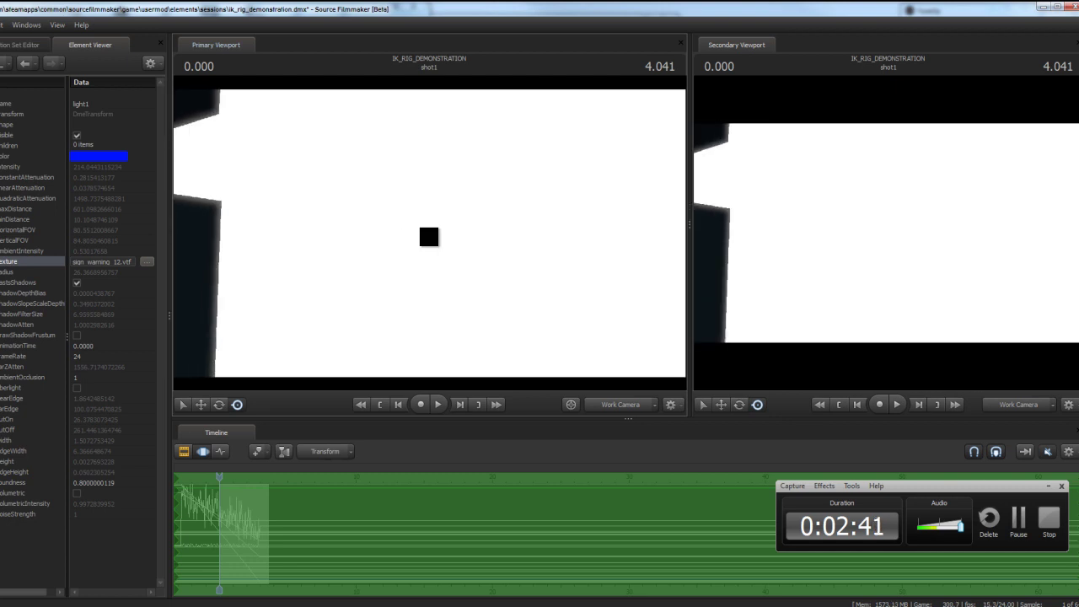
mouse_move(429, 237)
mouse_down()
mouse_move(391, 241)
mouse_move(430, 234)
mouse_up()
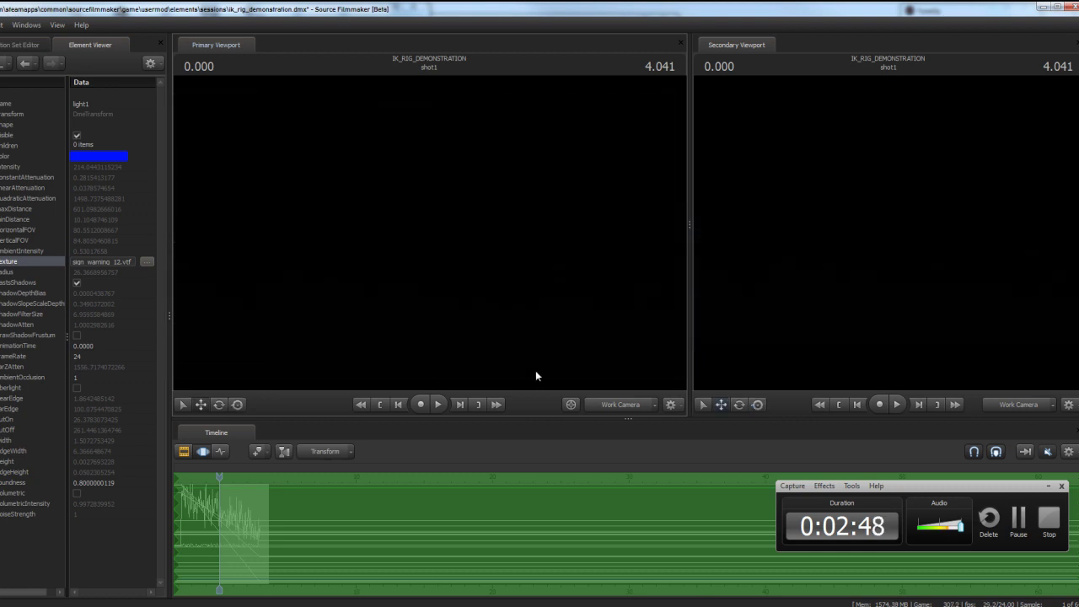
click(630, 408)
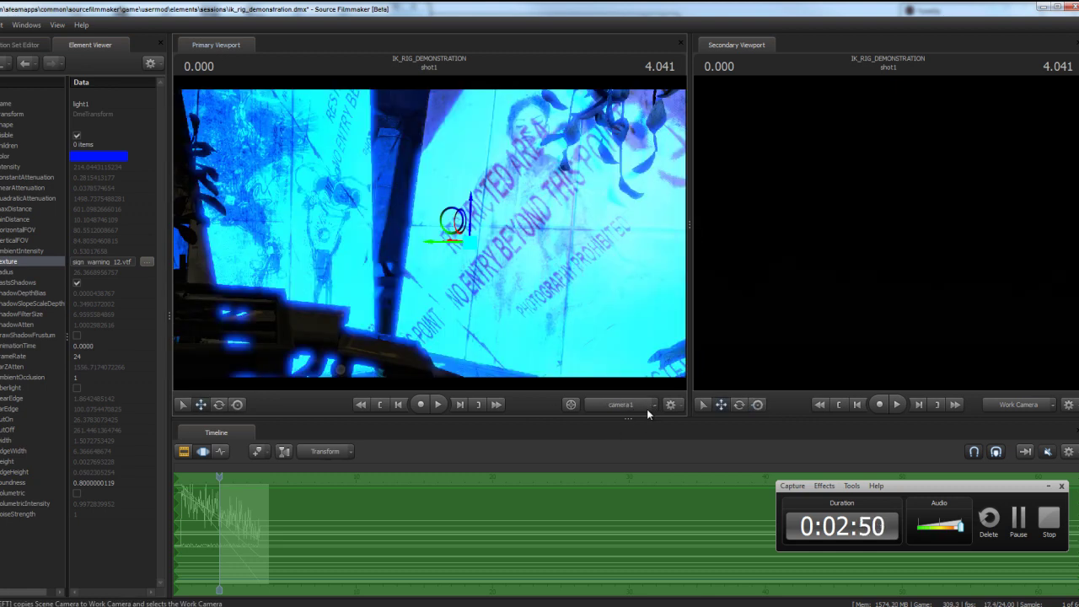
Return to the Animation Set Editor and fly camera1 around the panels to examine light1's projected sign texture.
click(13, 47)
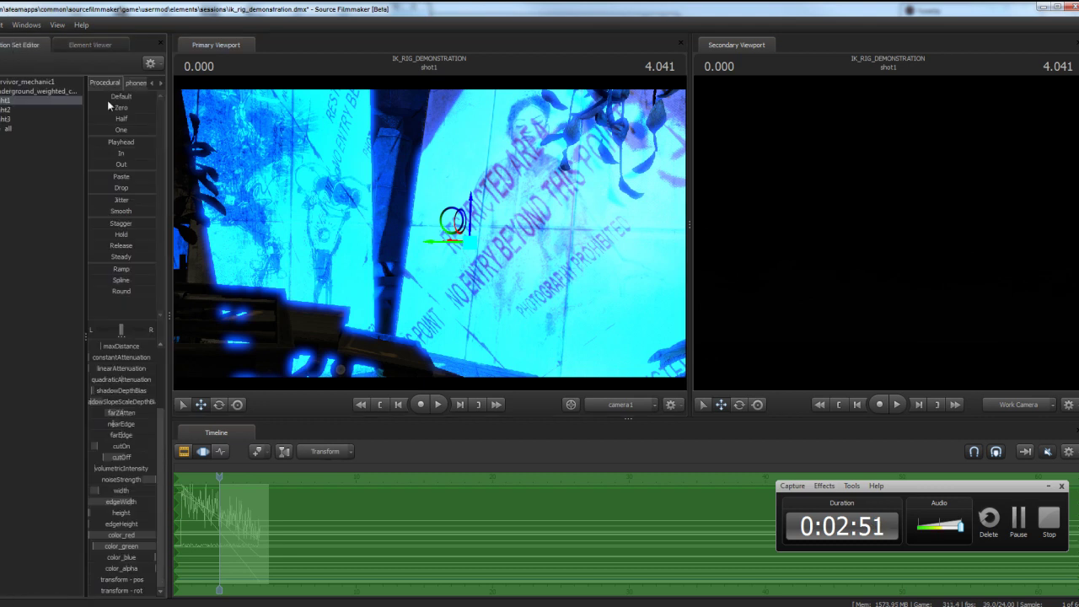
drag(578, 277, 473, 285)
drag(414, 231, 532, 208)
key(w)
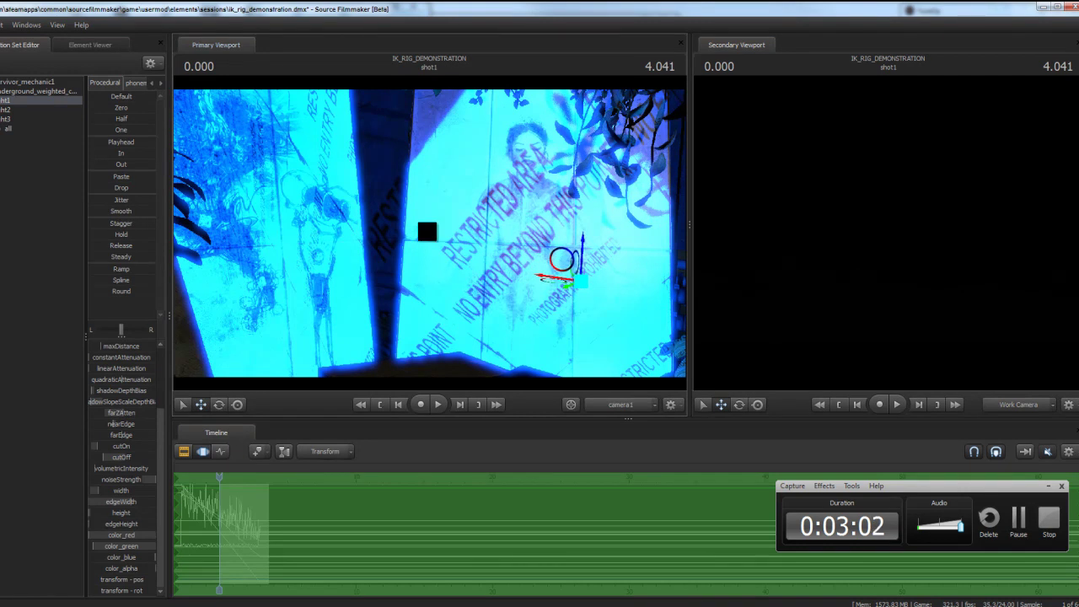
drag(402, 286, 430, 237)
drag(476, 345, 506, 219)
key(w)
mouse_move(506, 262)
mouse_down()
mouse_move(504, 248)
mouse_move(503, 281)
mouse_up()
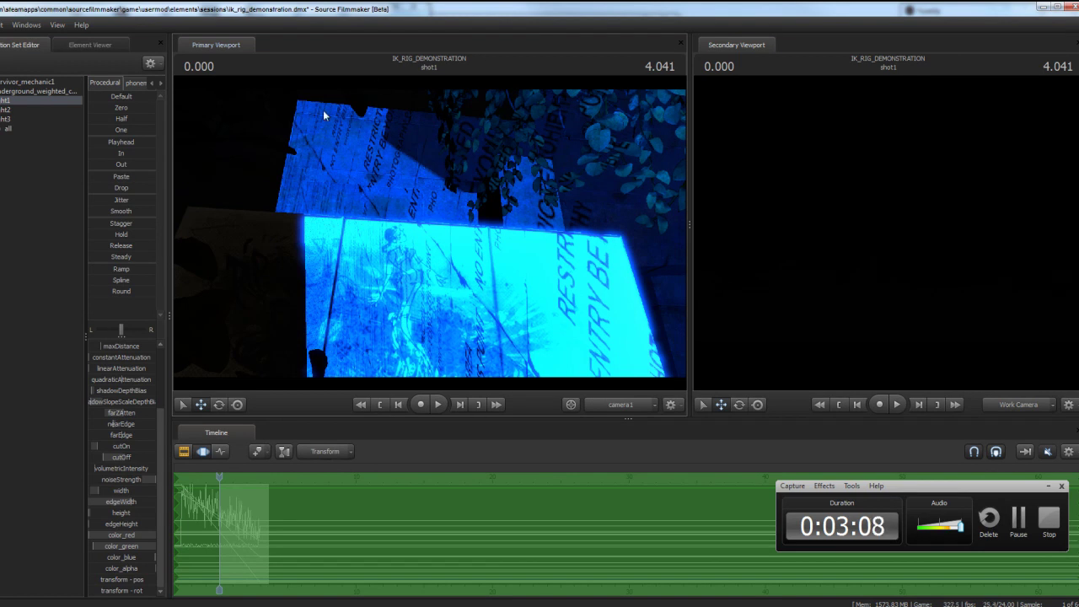
drag(646, 297, 684, 294)
key(s)
drag(350, 143, 355, 142)
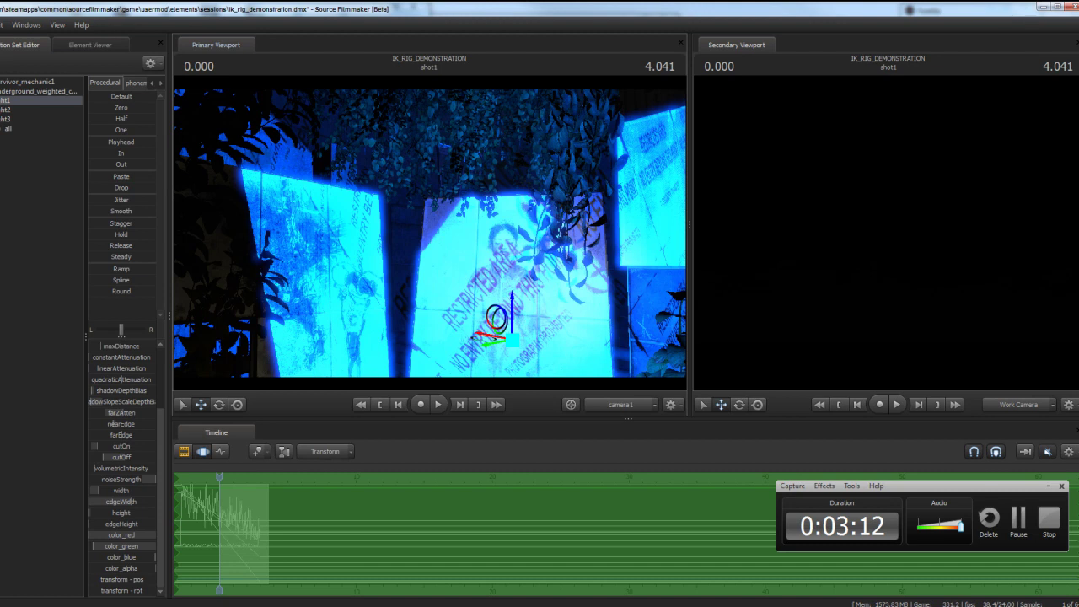
Switch to the tf_movies materials effects folder in Windows Explorer and locate the gobo_radial texture file.
click(14, 605)
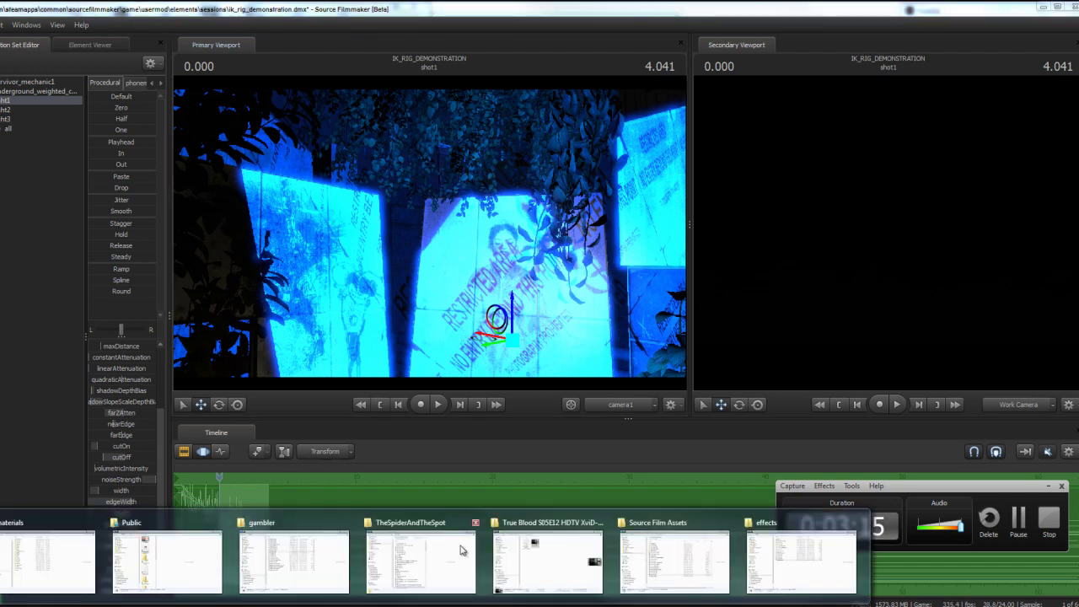
click(800, 561)
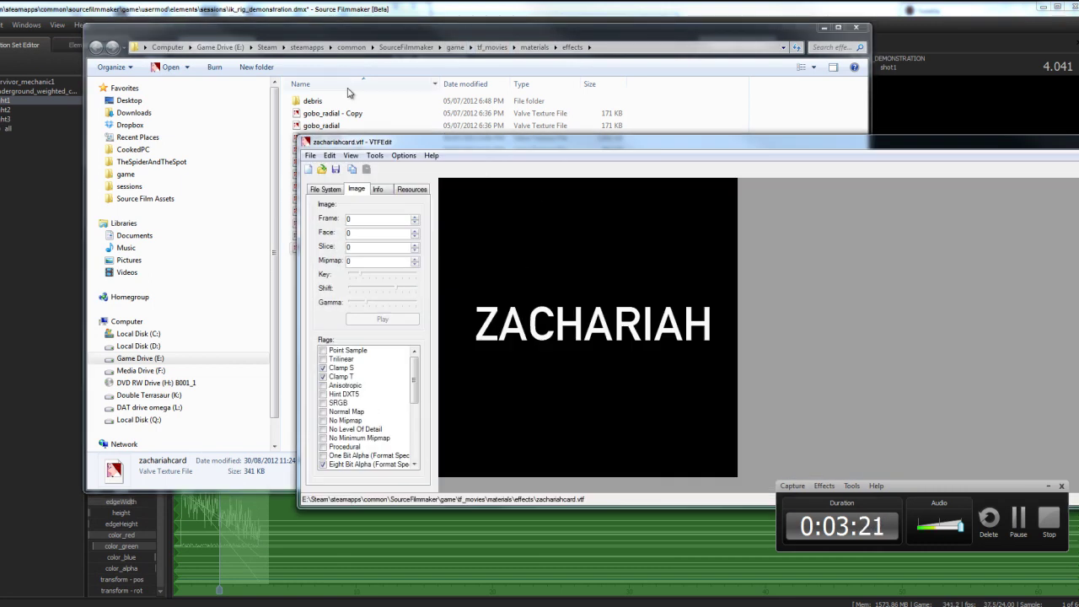
click(330, 113)
click(327, 126)
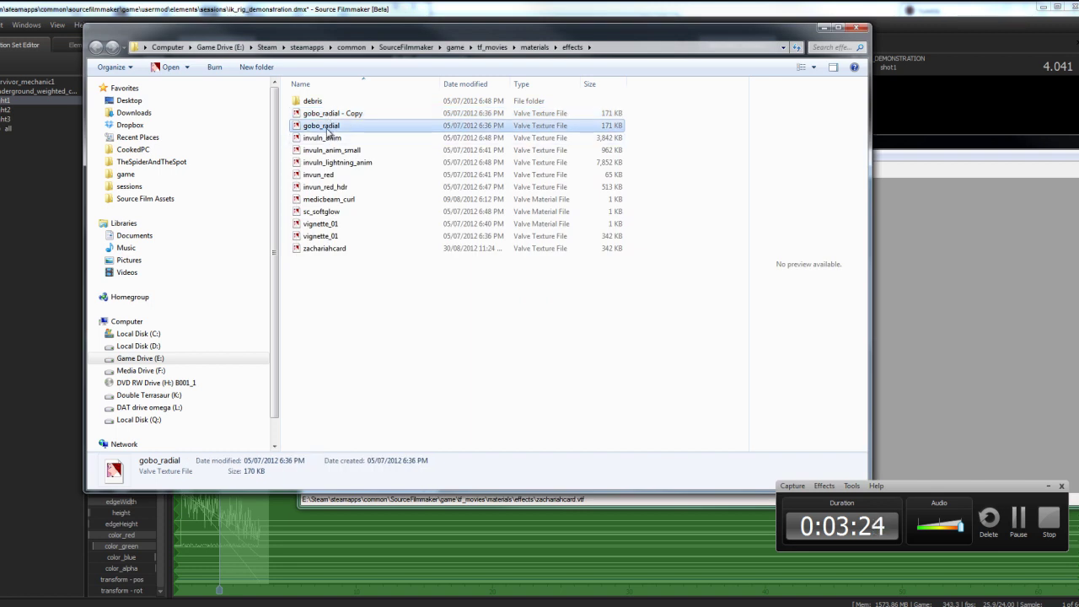
Return to Source Filmmaker and show light1's overlay material in Explorer.
click(4, 164)
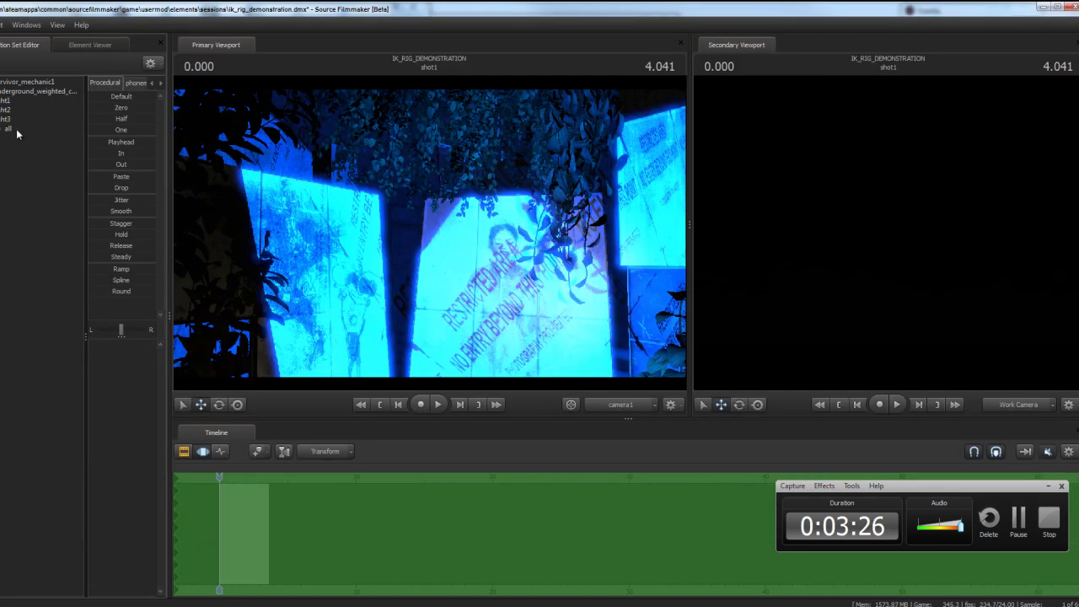
click(3, 101)
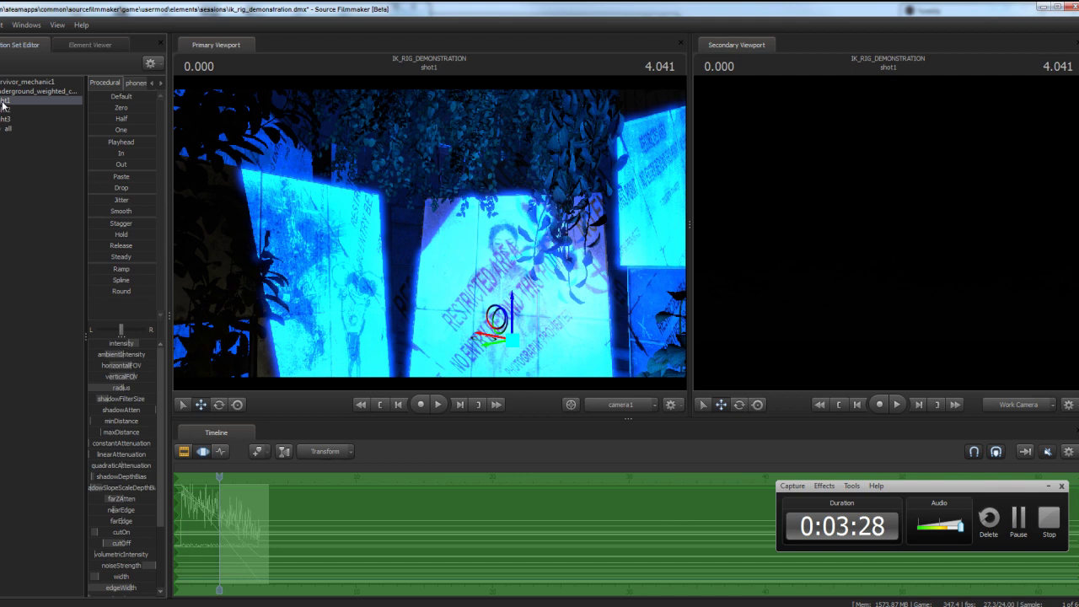
right_click(4, 105)
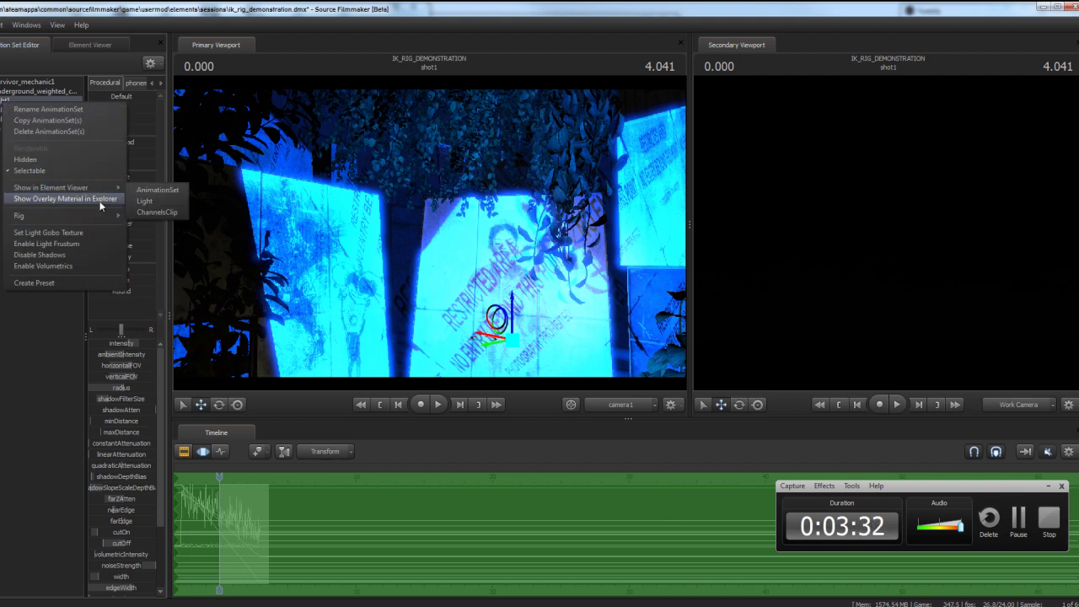
click(104, 201)
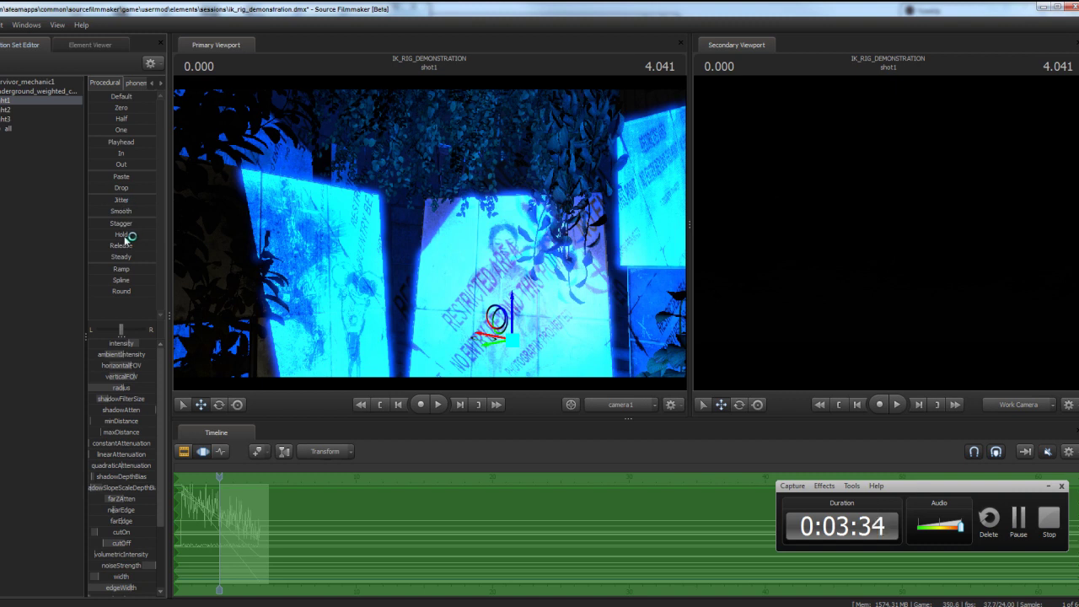
Bring back the effects folder, minimise the left4dead2 materials window, and open gobo_radial in VTFEdit.
click(50, 605)
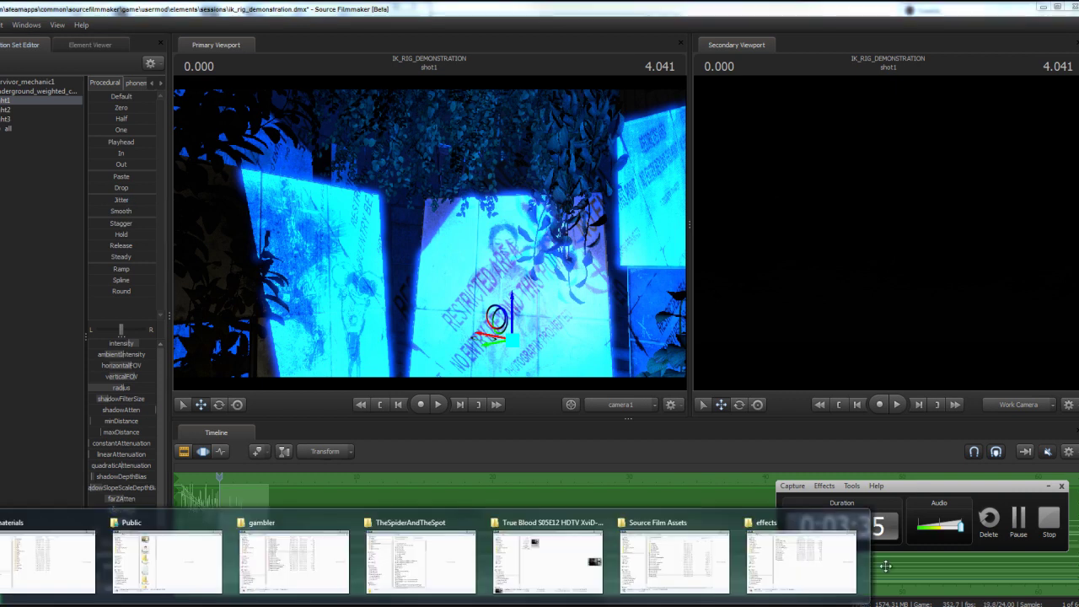
click(805, 551)
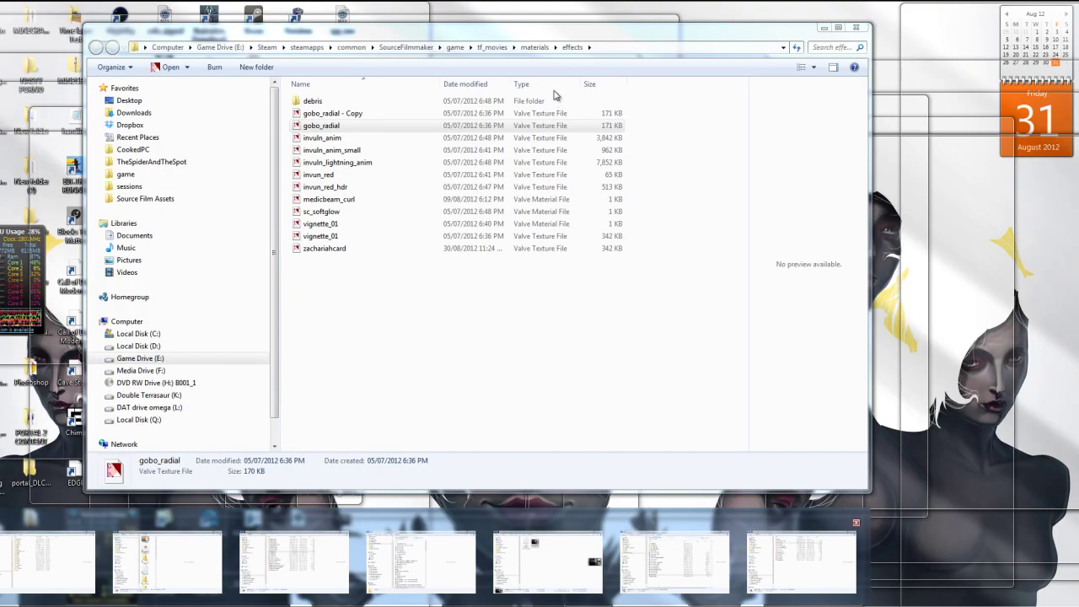
click(346, 253)
click(332, 128)
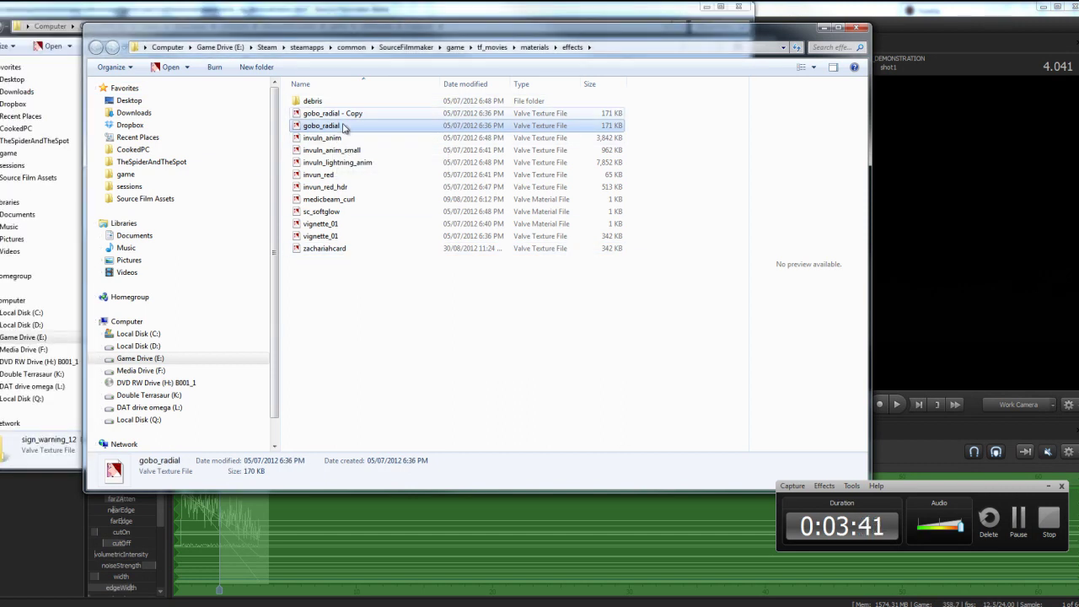
drag(332, 34, 532, 111)
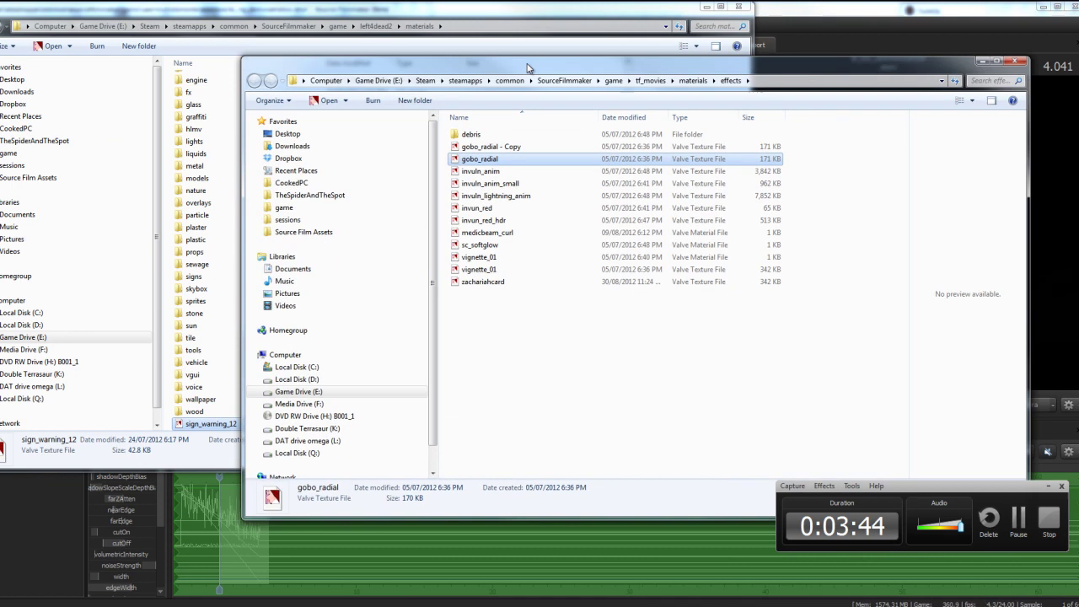
drag(680, 109, 505, 55)
click(706, 7)
double_click(360, 150)
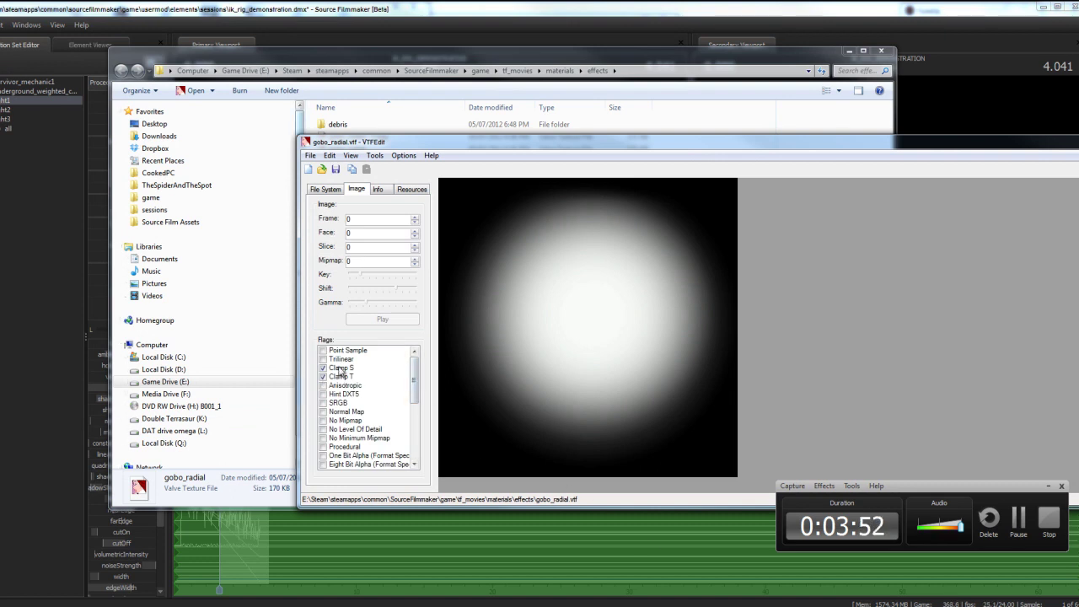
Select zachariahcard in the effects folder, move the folder window aside, and switch to the zachariahTga.tga image in Photoshop.
click(354, 49)
click(352, 271)
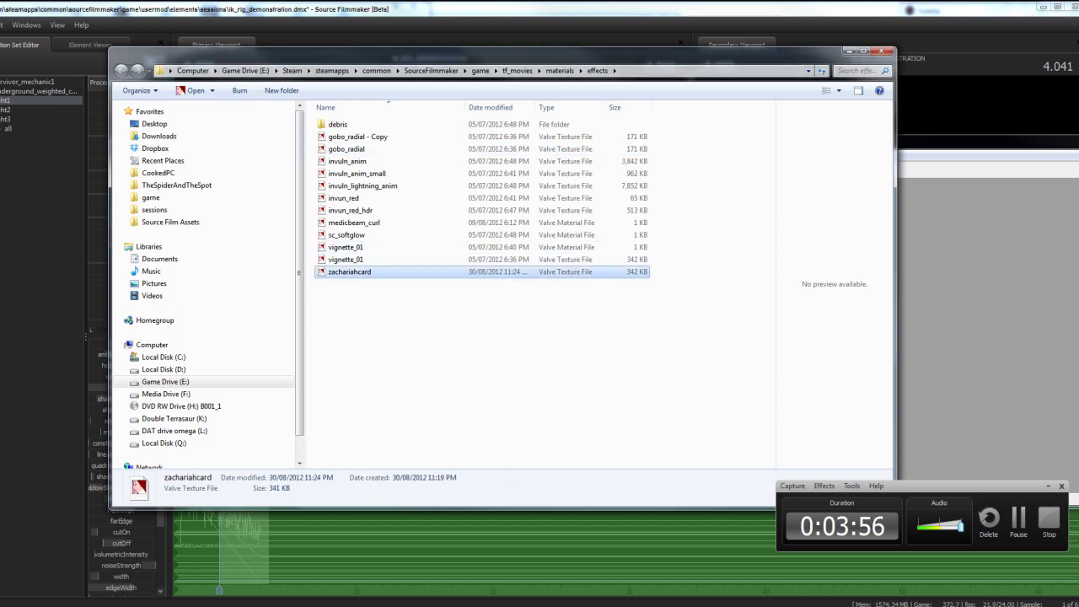
click(813, 606)
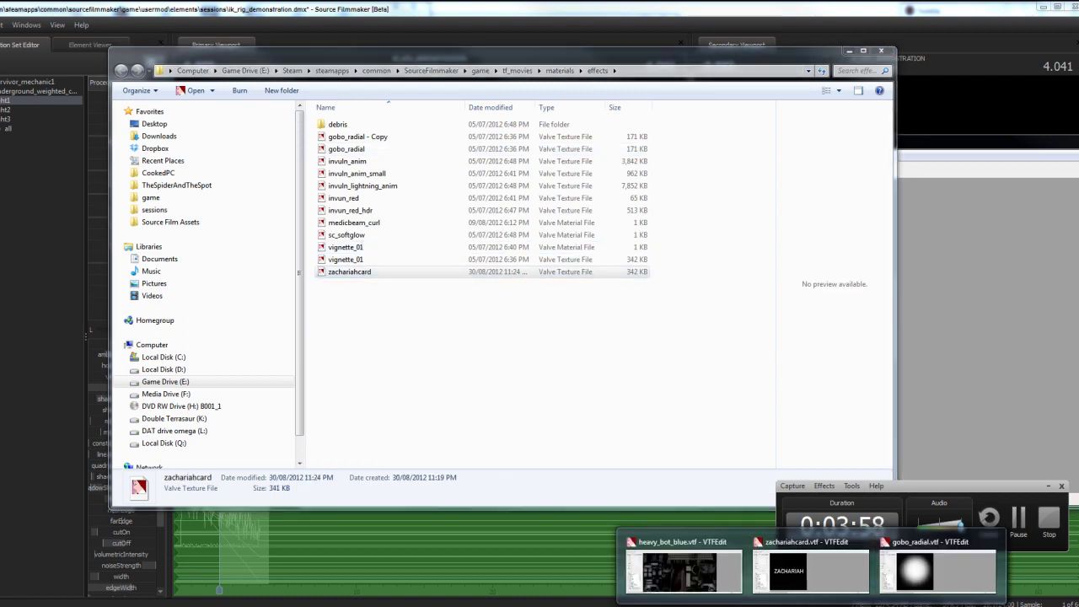
click(846, 606)
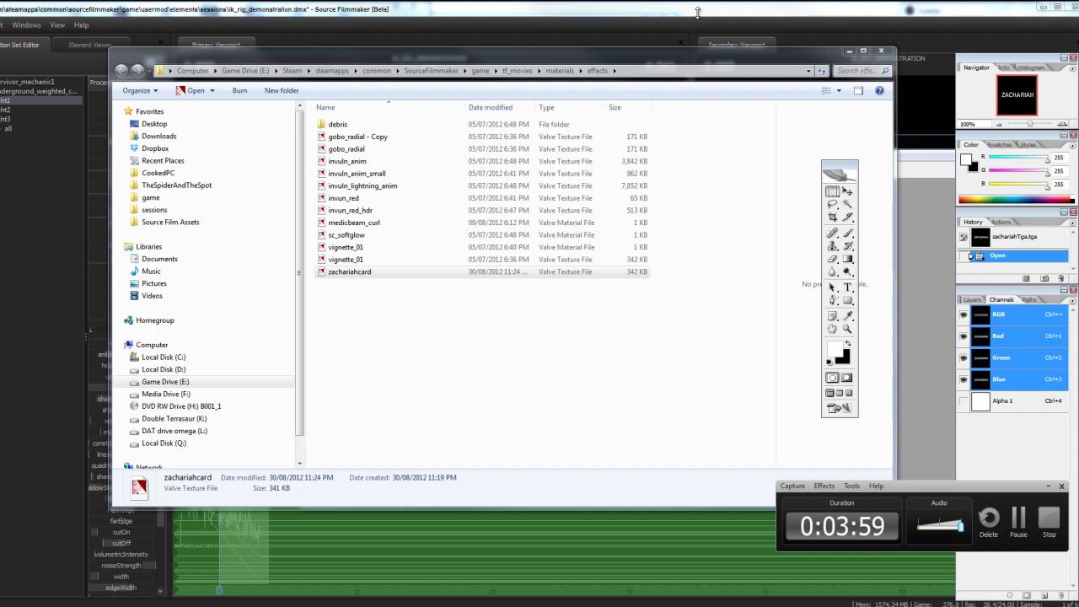
drag(387, 52, 1033, 171)
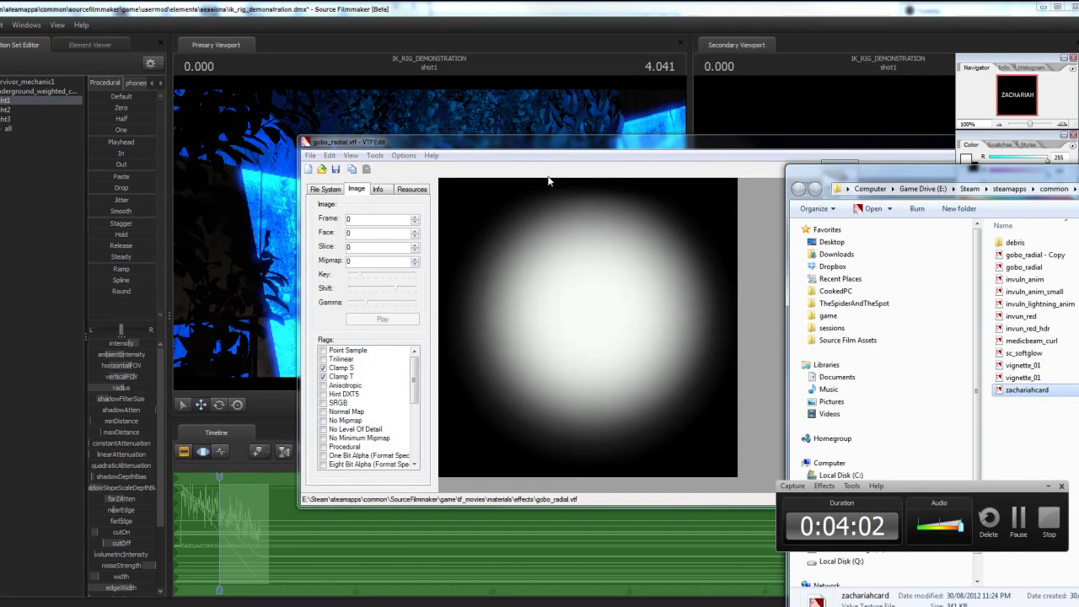
key(alt+Tab)
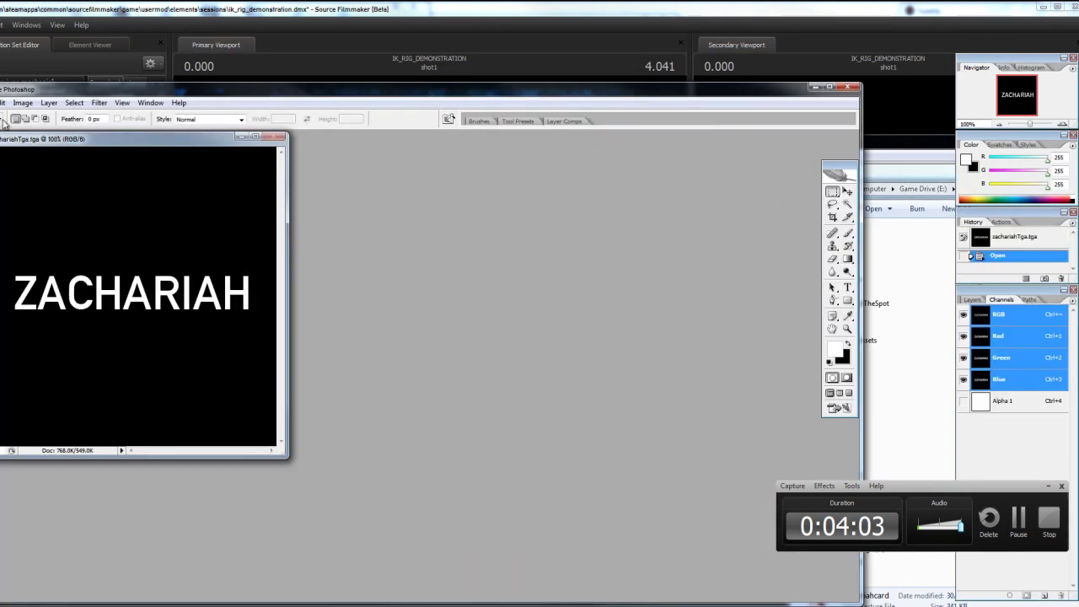
Try to save the image in Targa format as zachariahTga in Source Film Assets, replacing the existing file.
click(0, 103)
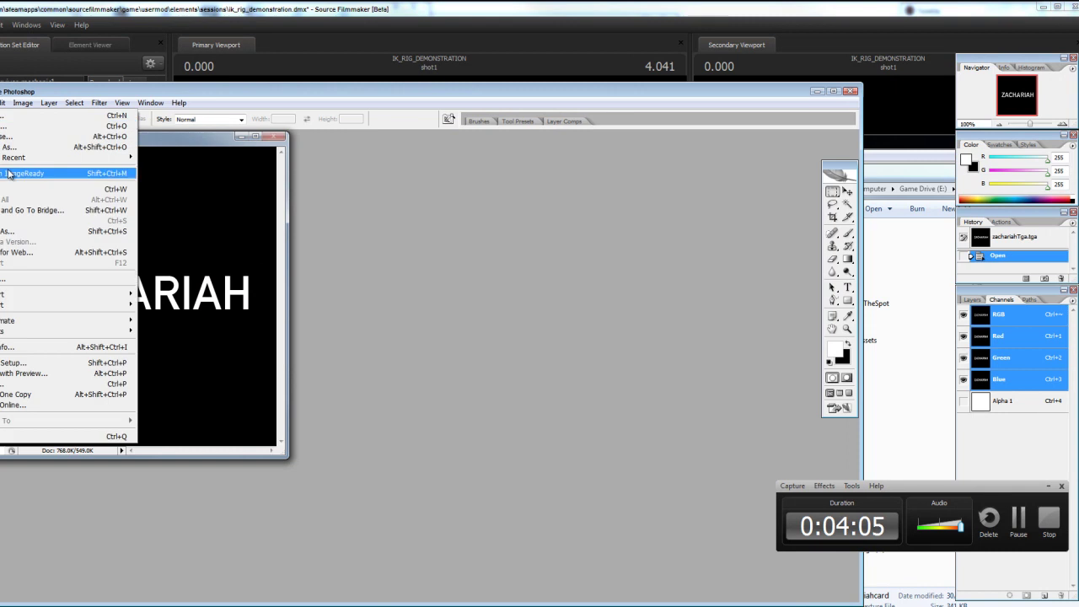
click(3, 232)
key(ctrl+shift+s)
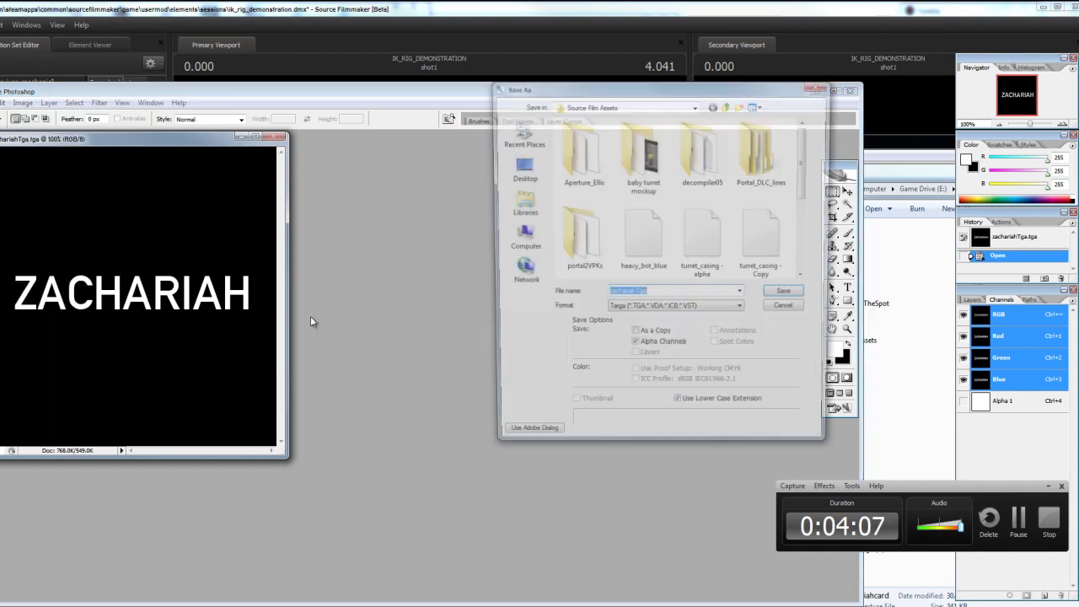
click(725, 314)
click(724, 314)
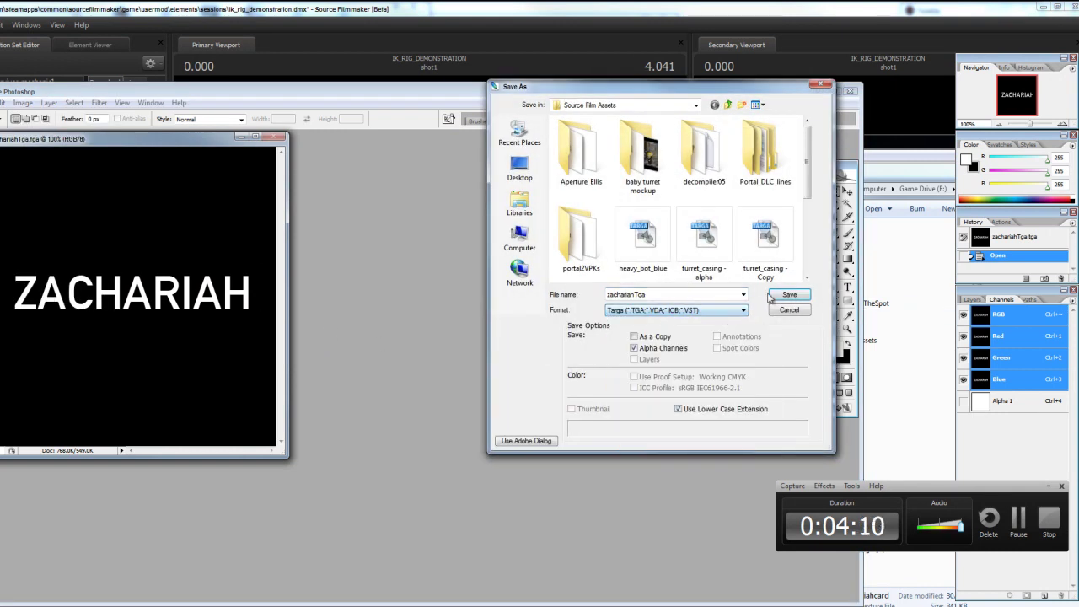
click(784, 297)
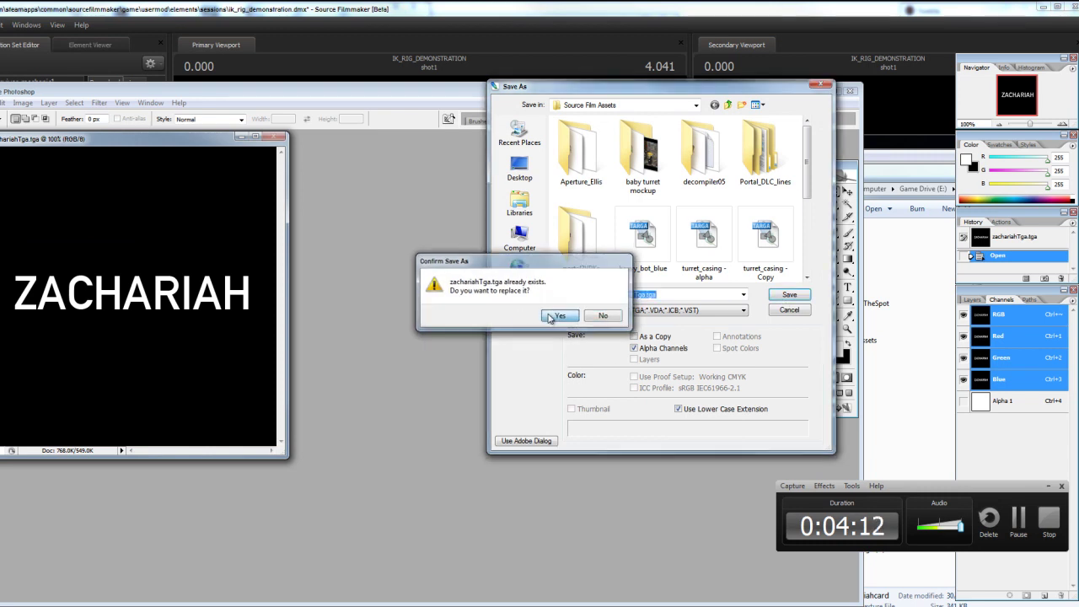
click(556, 317)
click(455, 342)
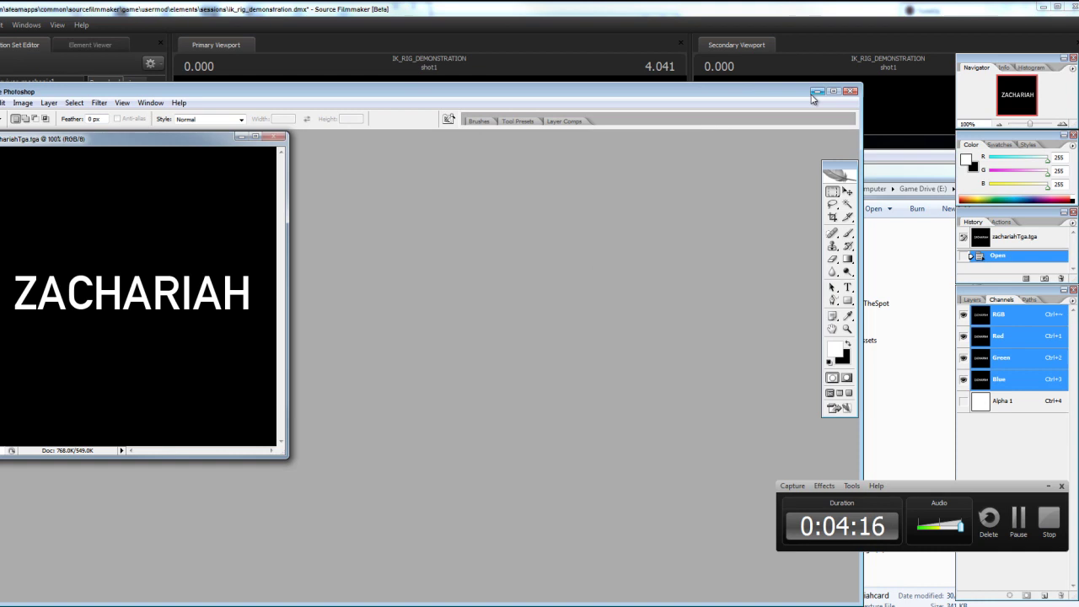
Minimise Photoshop, switch to VTFEdit, and import zachariahTga from Source Film Assets with the preset VTF options.
click(815, 91)
click(826, 151)
drag(866, 147, 639, 33)
click(81, 42)
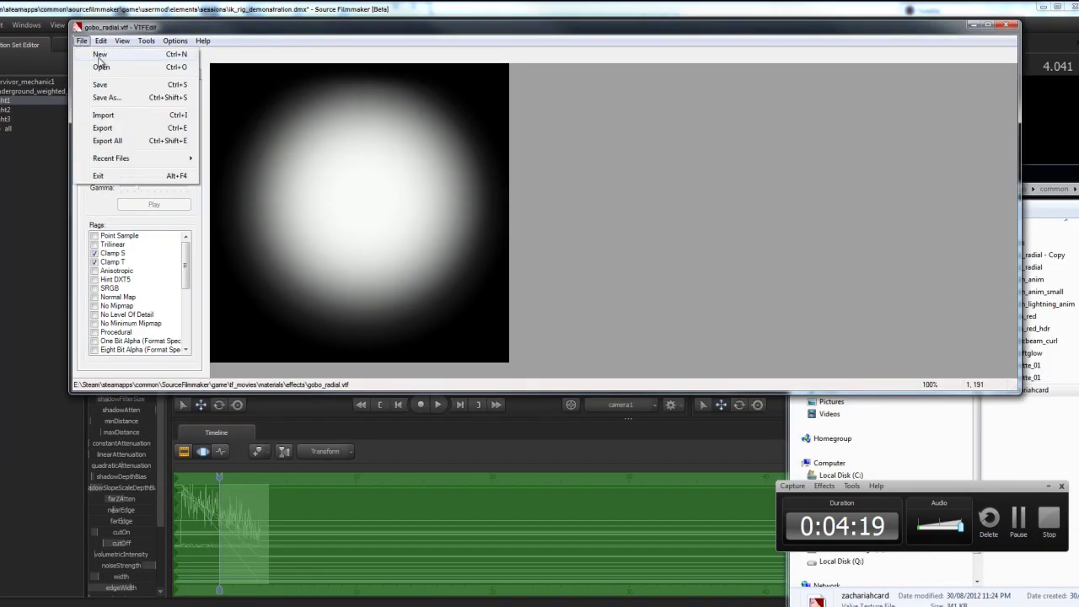
click(109, 111)
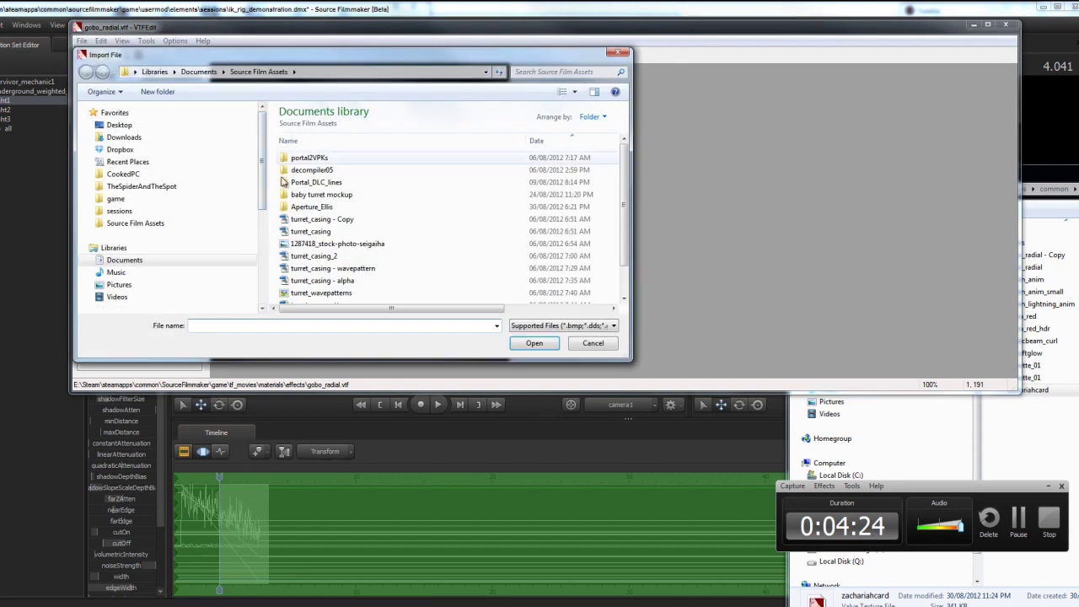
click(421, 255)
scroll(438, 257, down, 1)
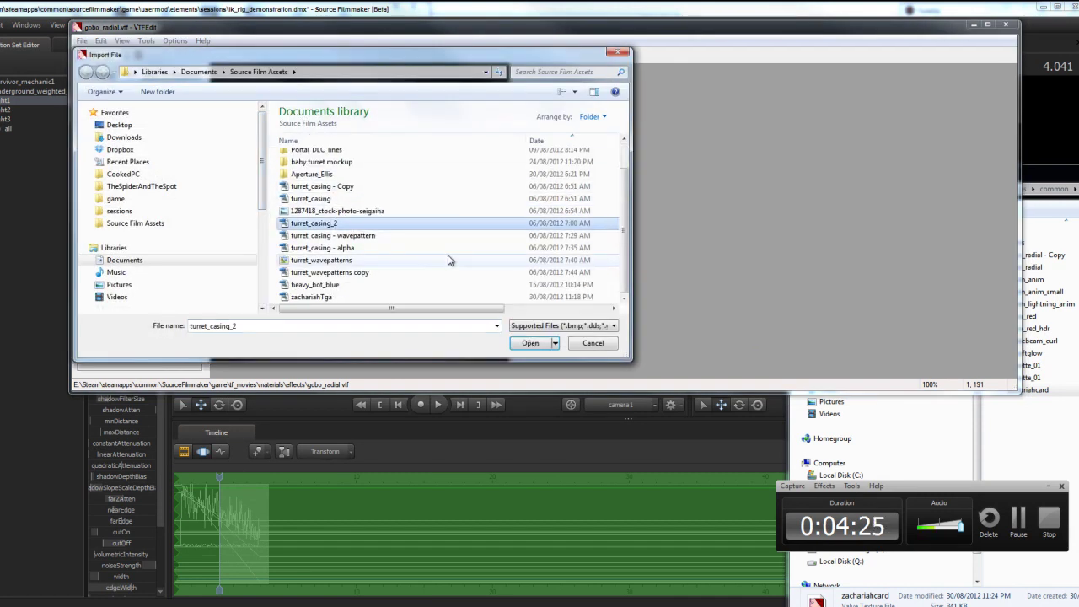
click(322, 300)
click(517, 343)
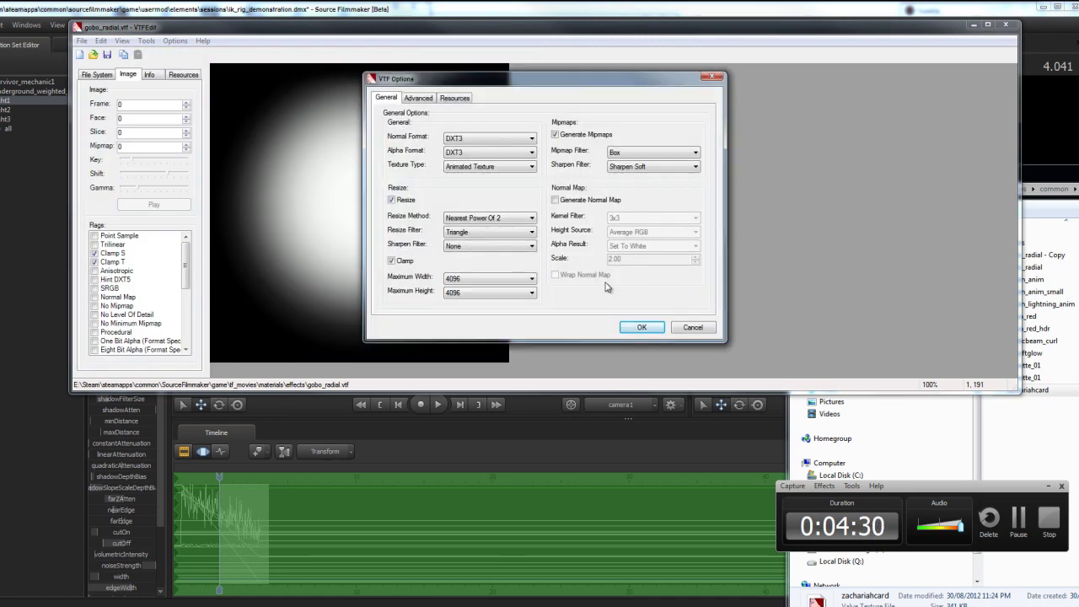
click(642, 327)
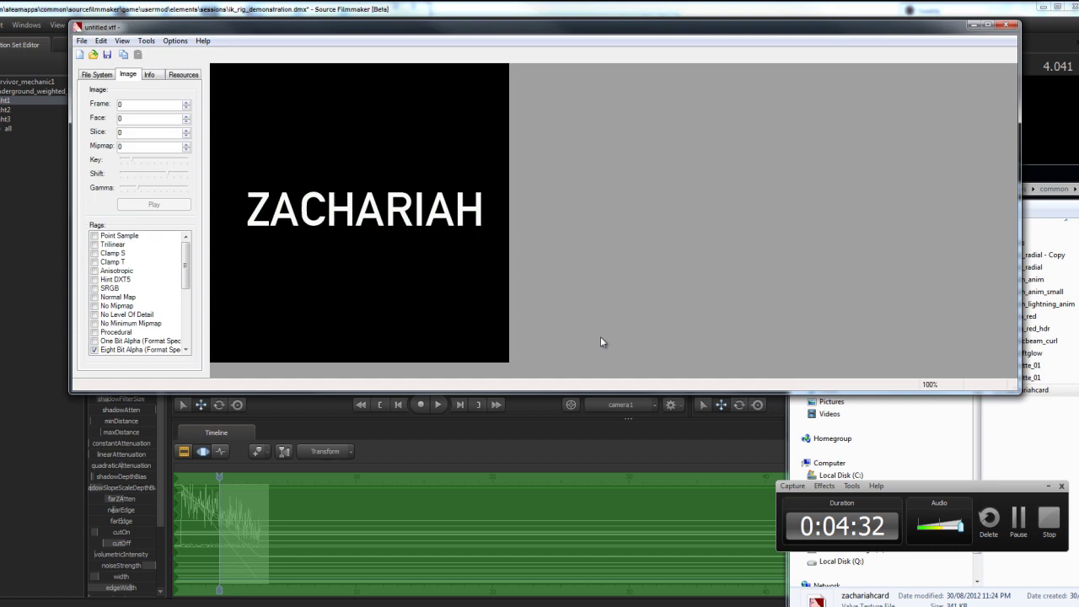
Enable the Clamp S and Clamp T flags for the imported texture and check its remaining flags.
click(124, 349)
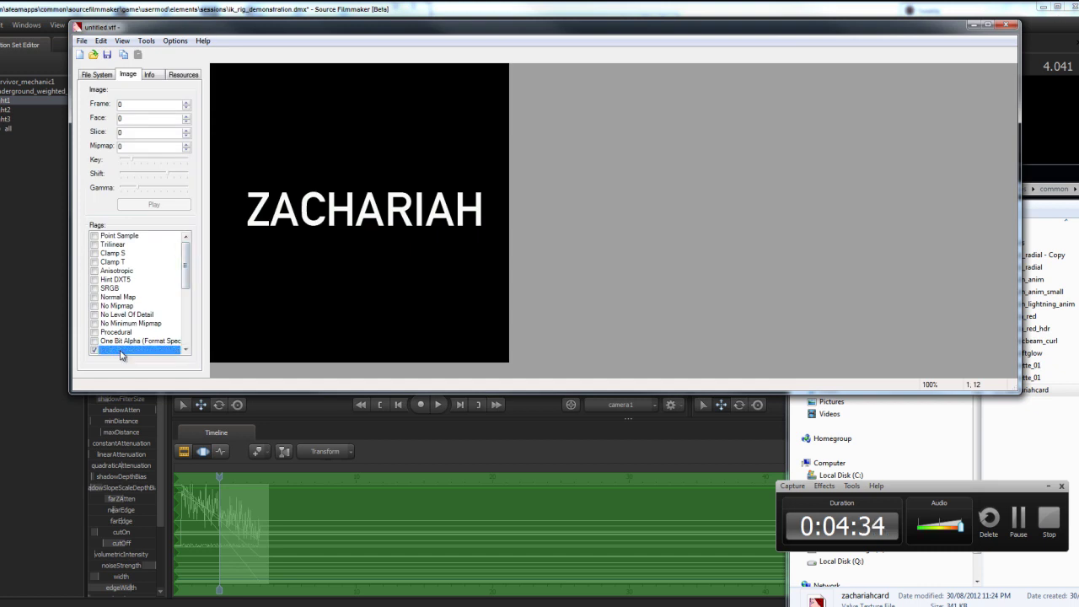
click(94, 253)
click(95, 262)
scroll(95, 269, down, 6)
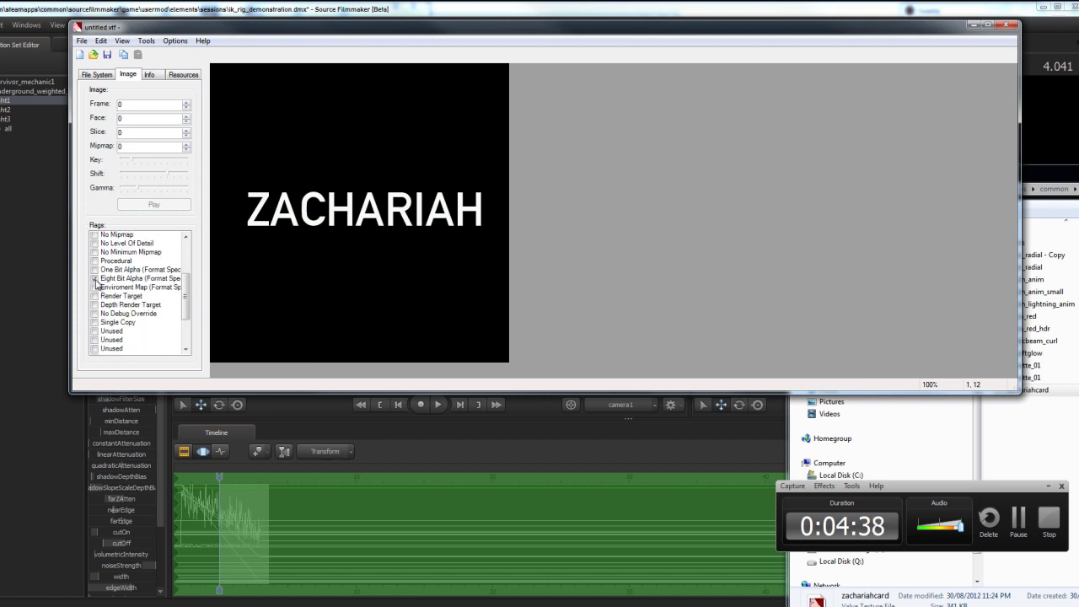
click(97, 350)
scroll(127, 304, up, 6)
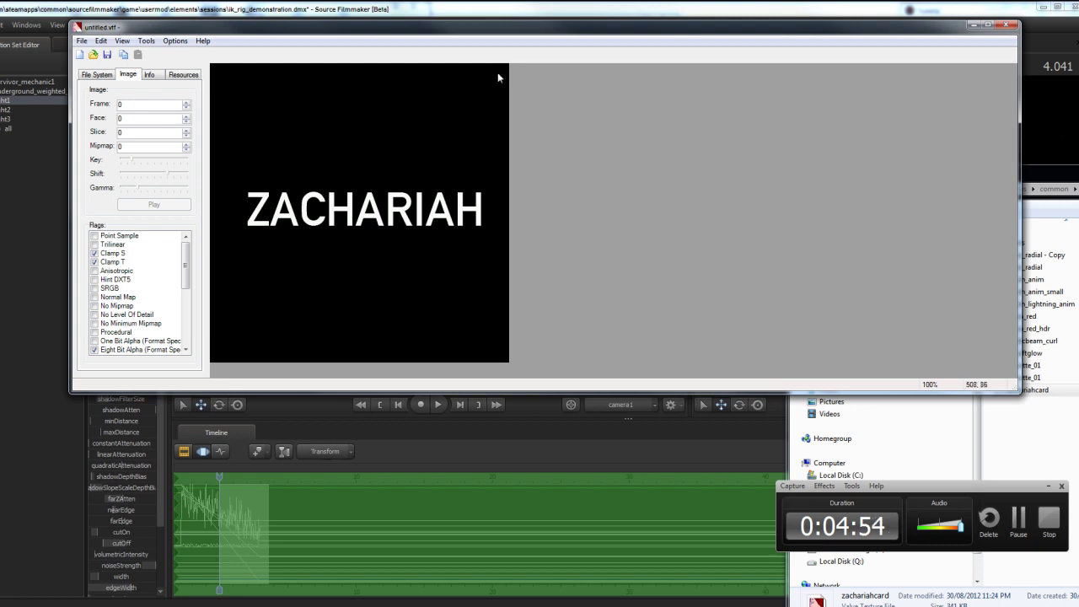
Return to Source Filmmaker and open the texture selection for light1 from its element data.
click(243, 6)
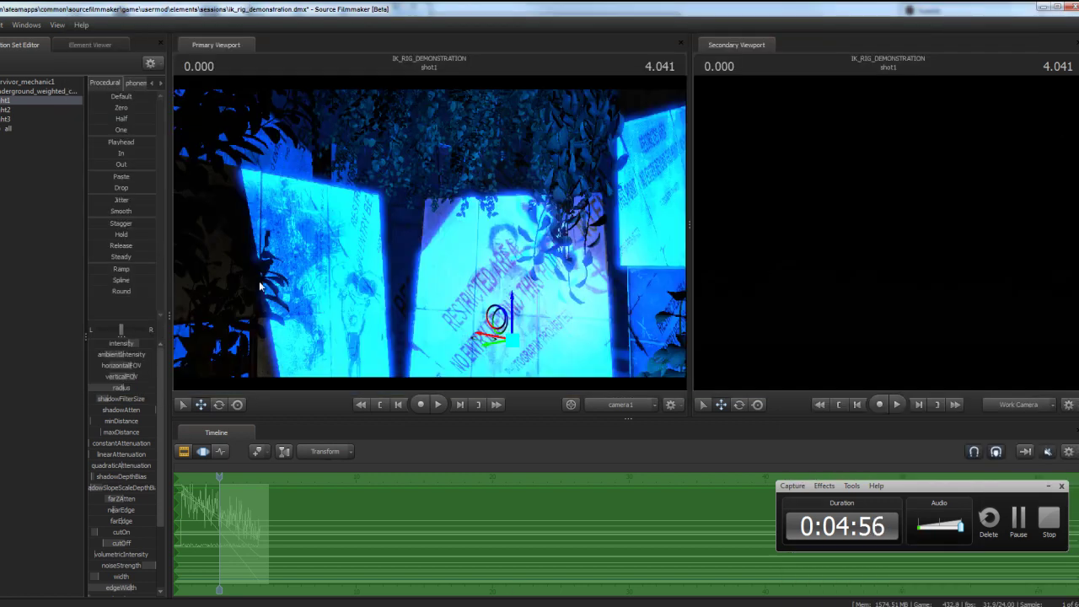
right_click(22, 99)
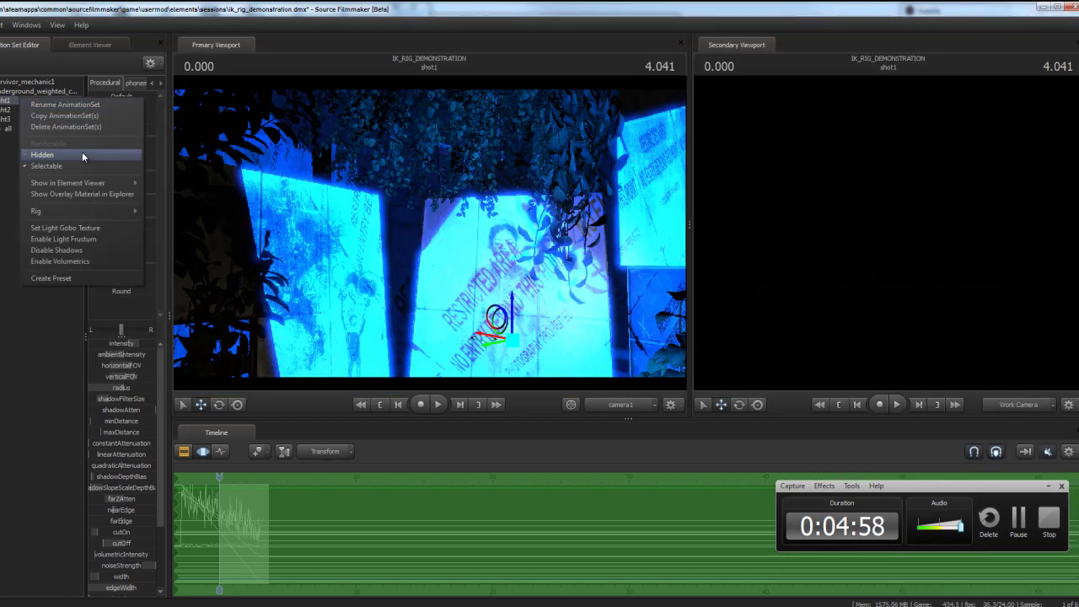
click(47, 63)
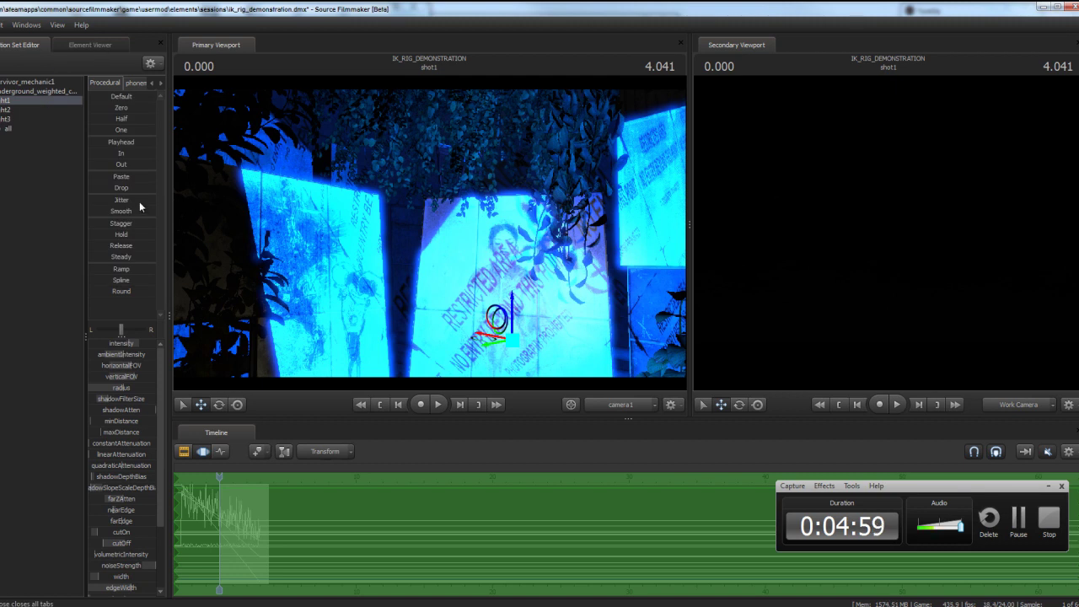
click(91, 45)
click(147, 262)
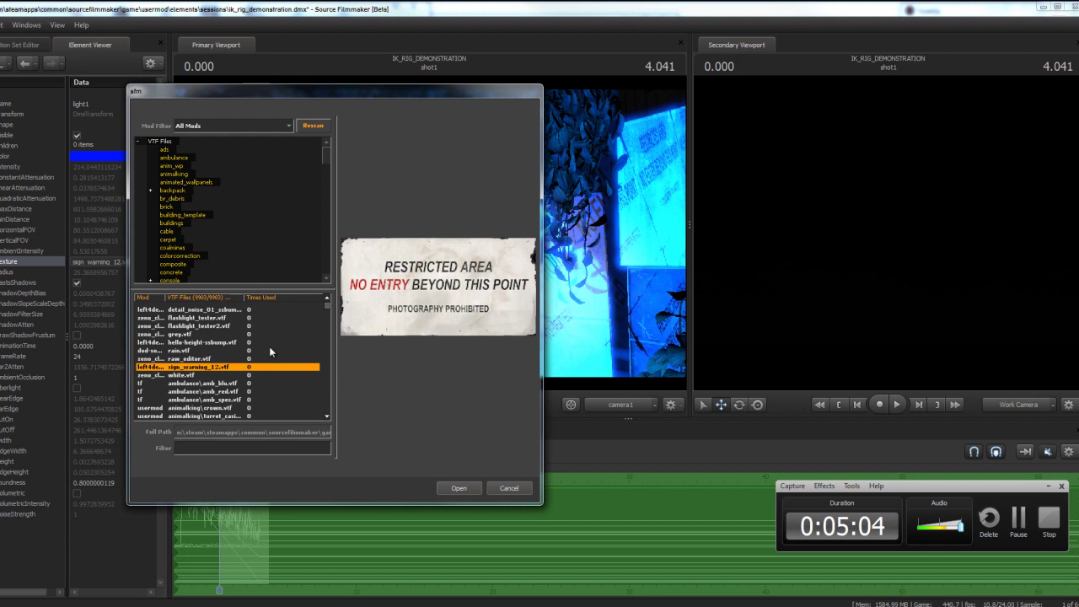
Filter the VTF files by "zac" and assign effects\zachariahcard.vtf as light1's texture.
text(za)
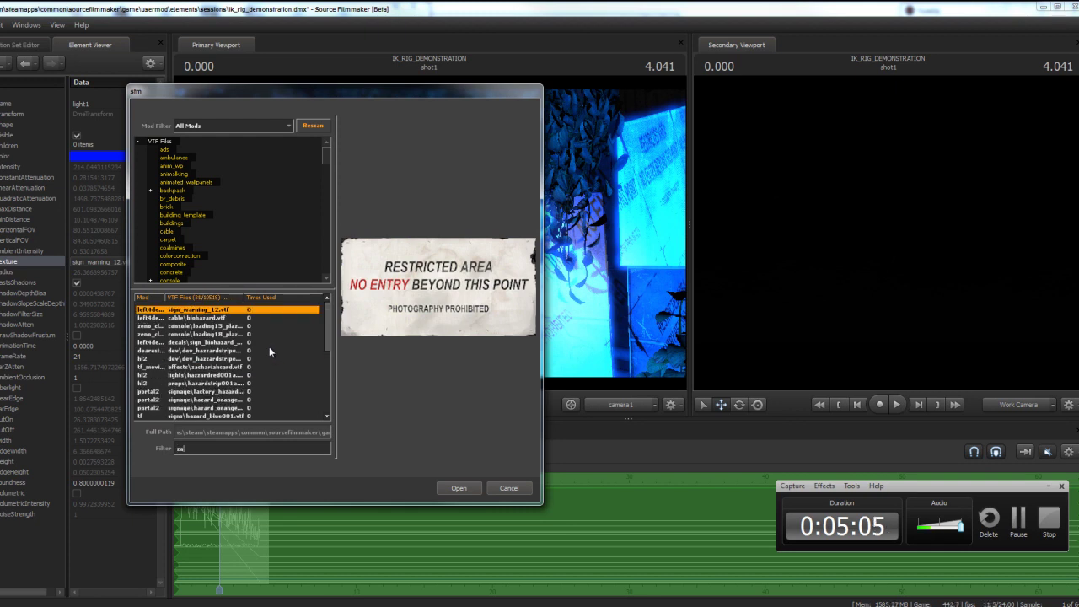
scroll(244, 383, down, 5)
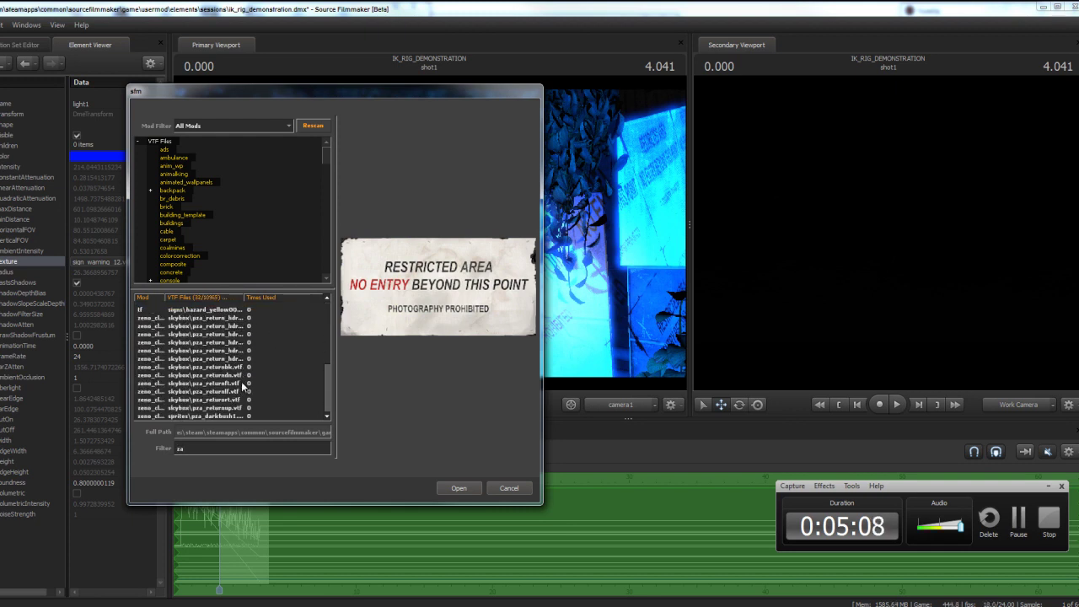
scroll(240, 366, down, 5)
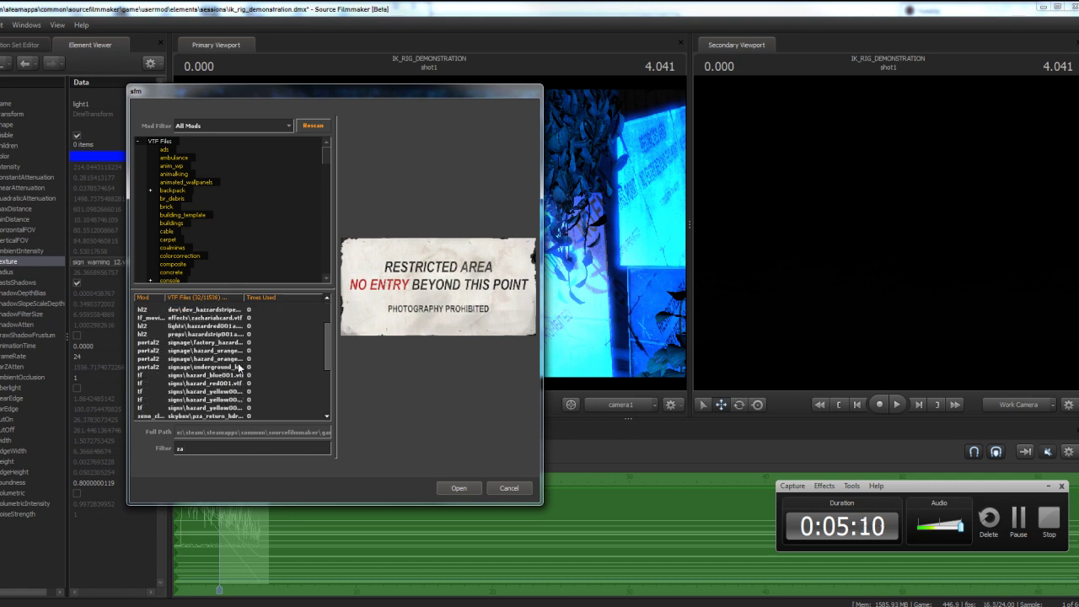
scroll(239, 367, up, 4)
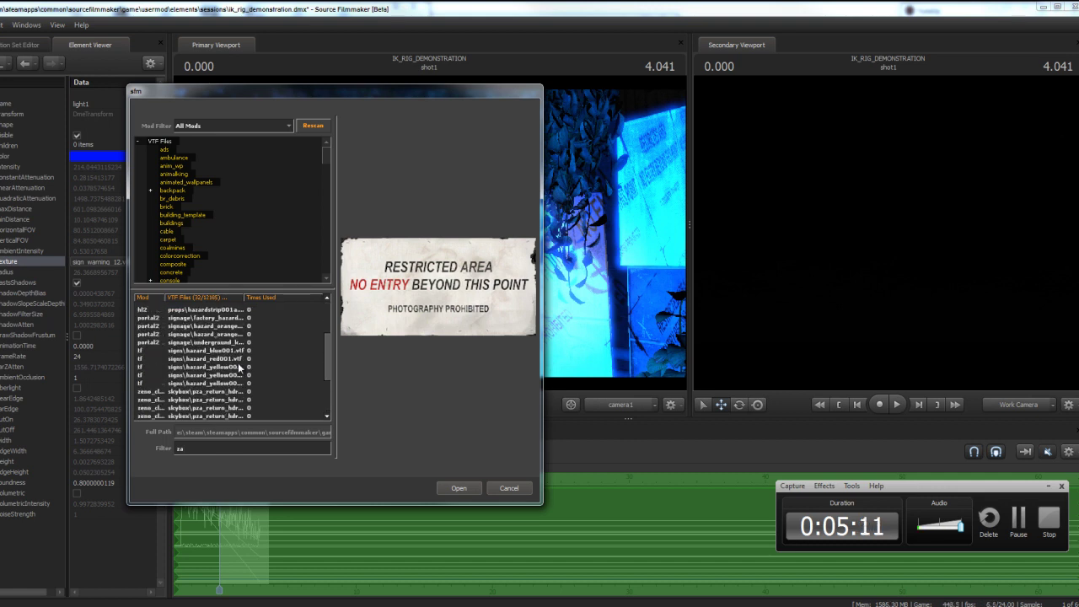
scroll(239, 367, down, 1)
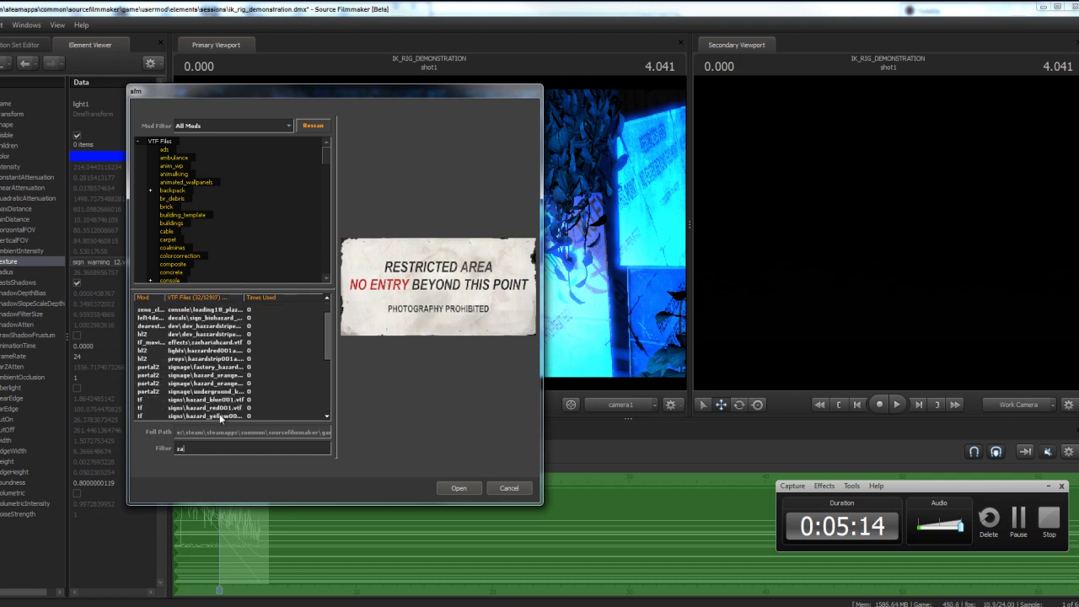
text(c)
click(223, 318)
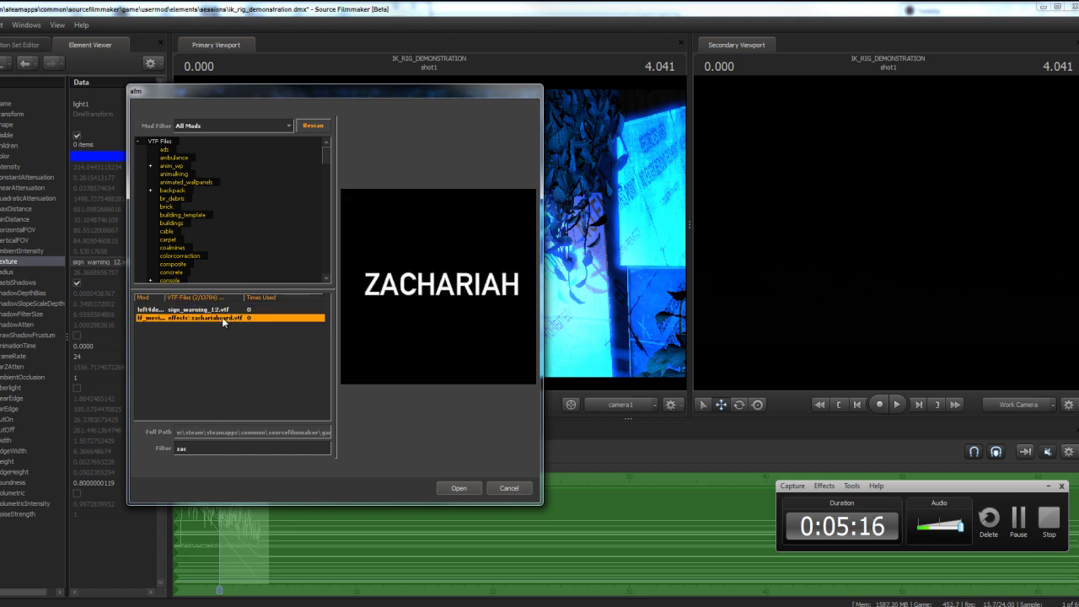
click(460, 487)
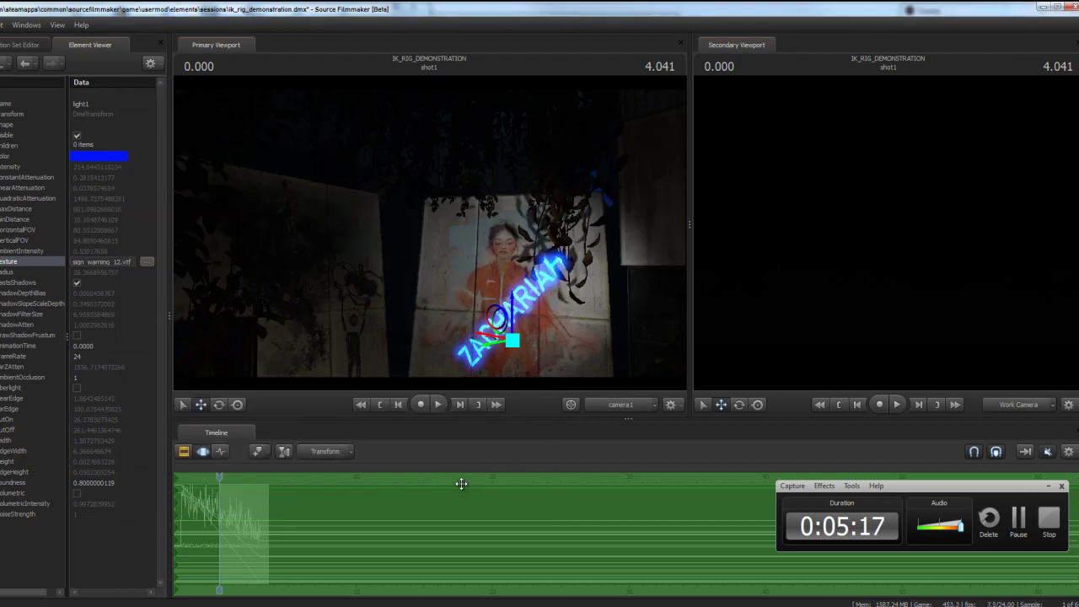
Raise light1's color_red to its maximum and raise its color_green partway to tint the projected text.
drag(601, 340, 424, 231)
key(w)
key(d)
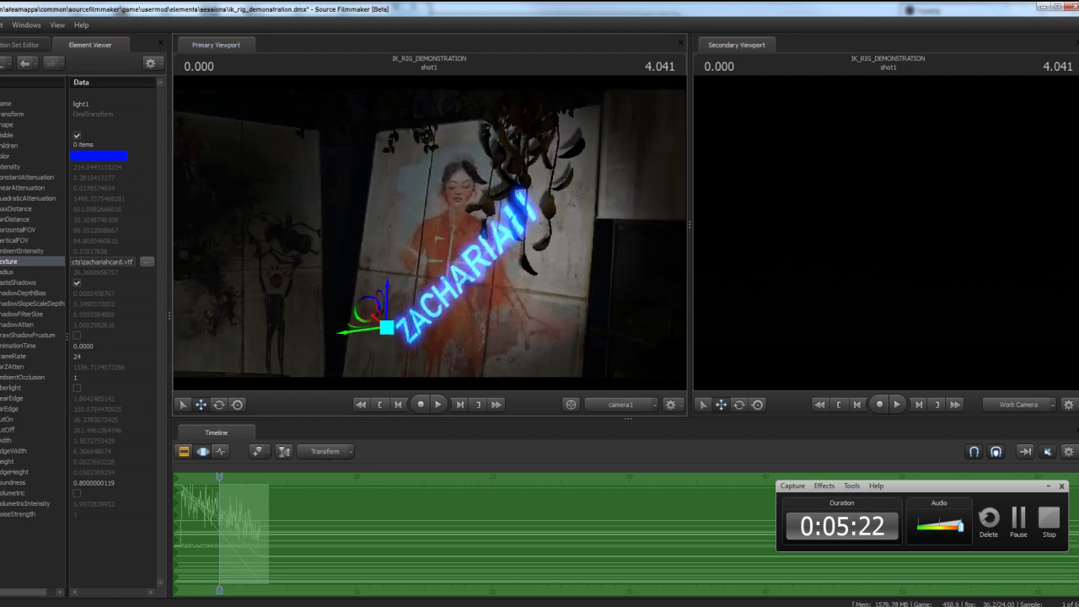
click(12, 49)
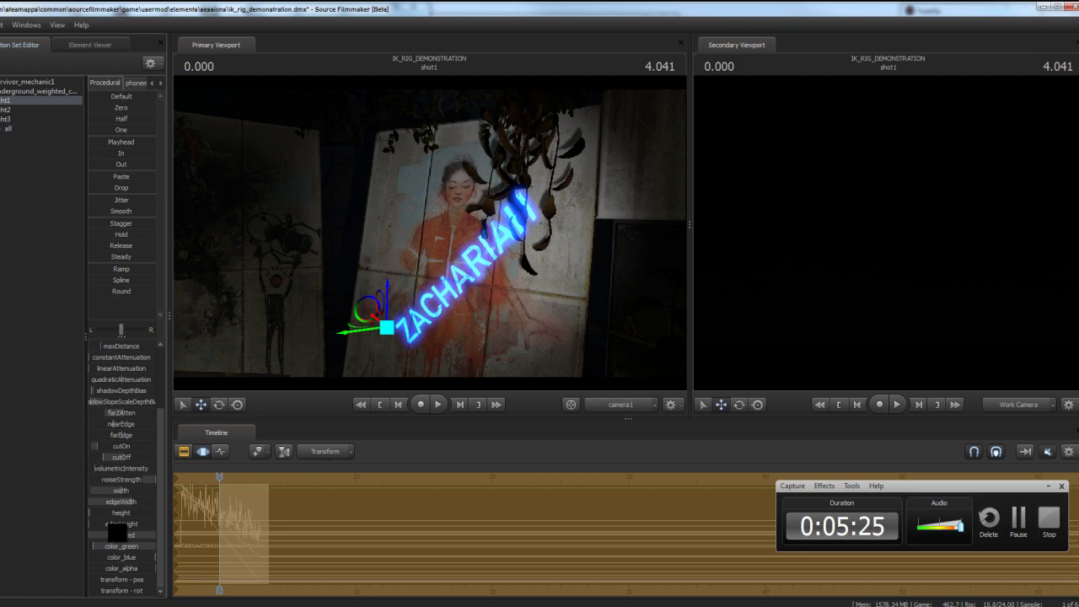
drag(116, 534, 234, 540)
mouse_move(121, 545)
mouse_down()
mouse_move(189, 545)
mouse_move(101, 549)
mouse_up()
scroll(135, 455, up, 3)
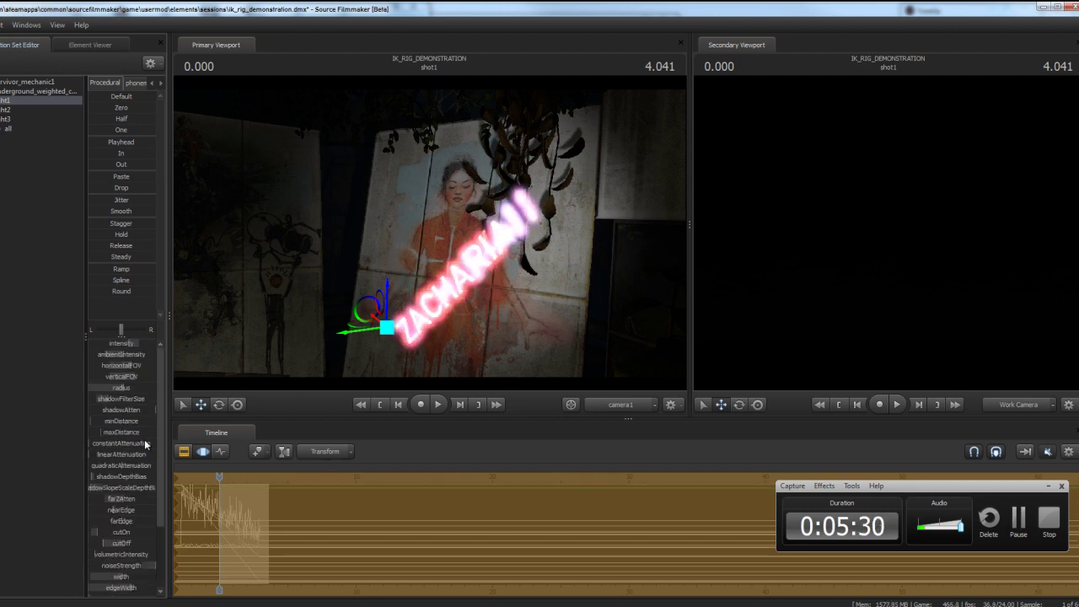
Lower light1's intensity to a negative value so the text projects as dark lettering on the poster.
mouse_move(139, 349)
mouse_down()
mouse_move(113, 350)
mouse_move(143, 349)
mouse_move(125, 351)
mouse_up()
drag(422, 284, 429, 232)
drag(119, 345, 117, 338)
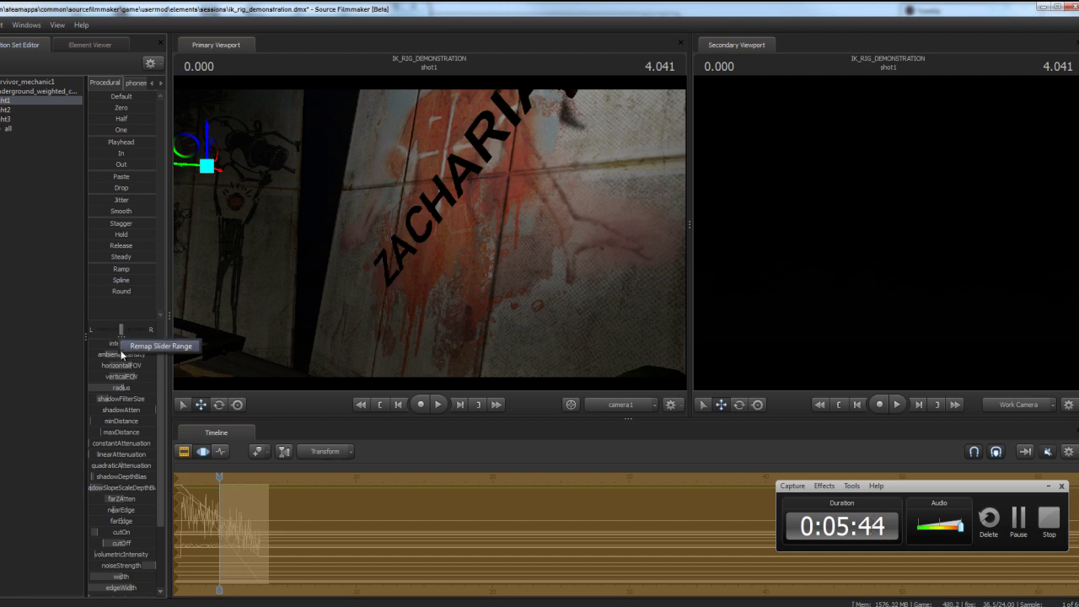
Inspect the projected text on the poster, check the clamp flags of zachariahcard.vtf in VTFEdit, and return to Source Filmmaker.
mouse_move(439, 287)
mouse_down()
mouse_move(423, 233)
mouse_move(463, 244)
mouse_move(425, 234)
mouse_move(441, 231)
mouse_move(431, 239)
mouse_up()
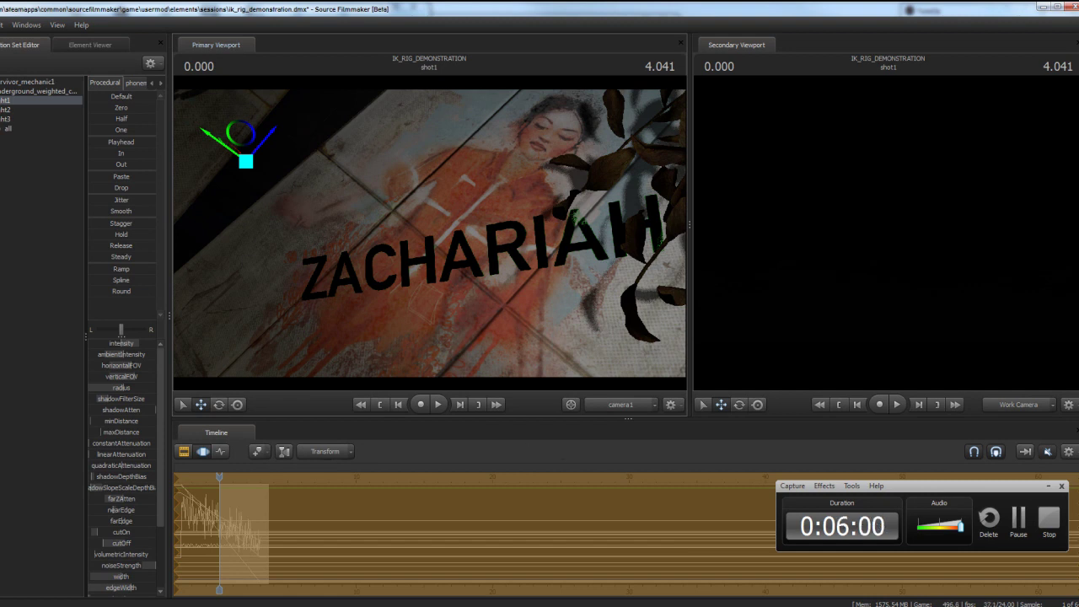
click(758, 583)
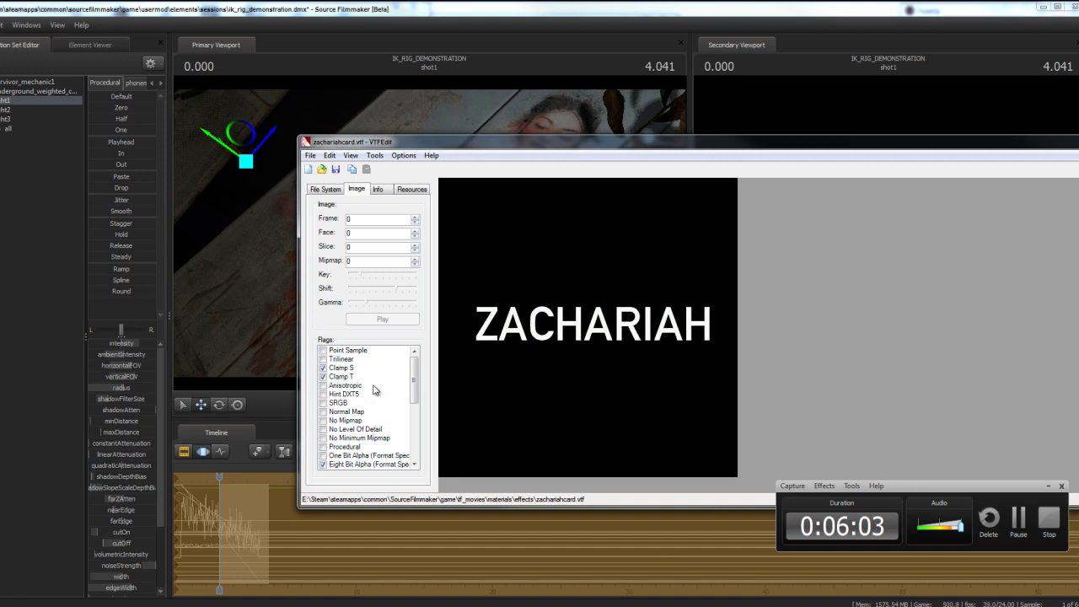
click(209, 149)
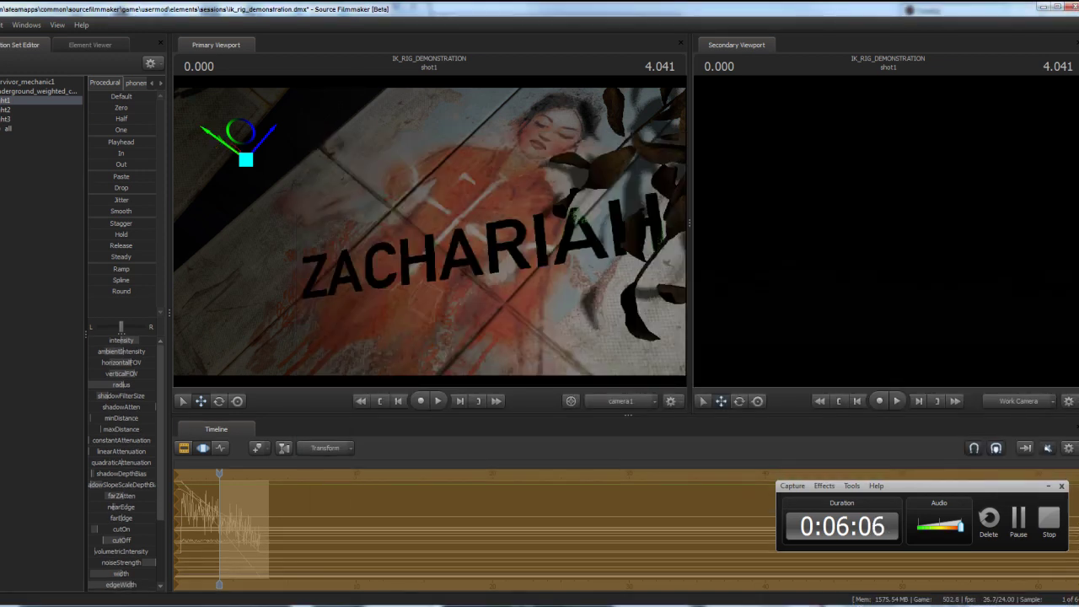
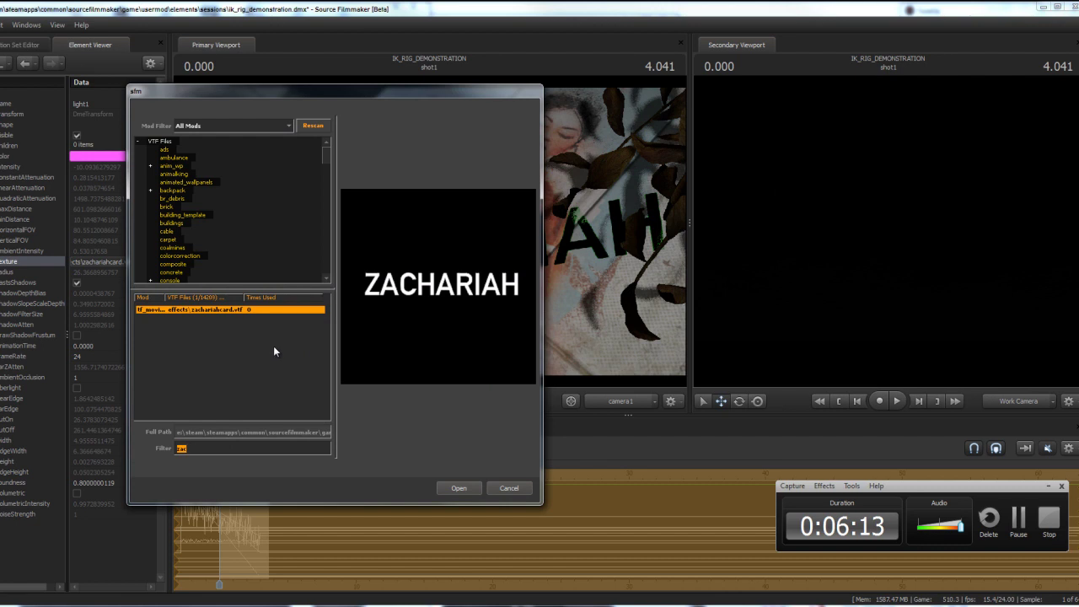
Clear the VTF file filter and assign flashlight_tester2.vtf as light1's texture.
click(221, 310)
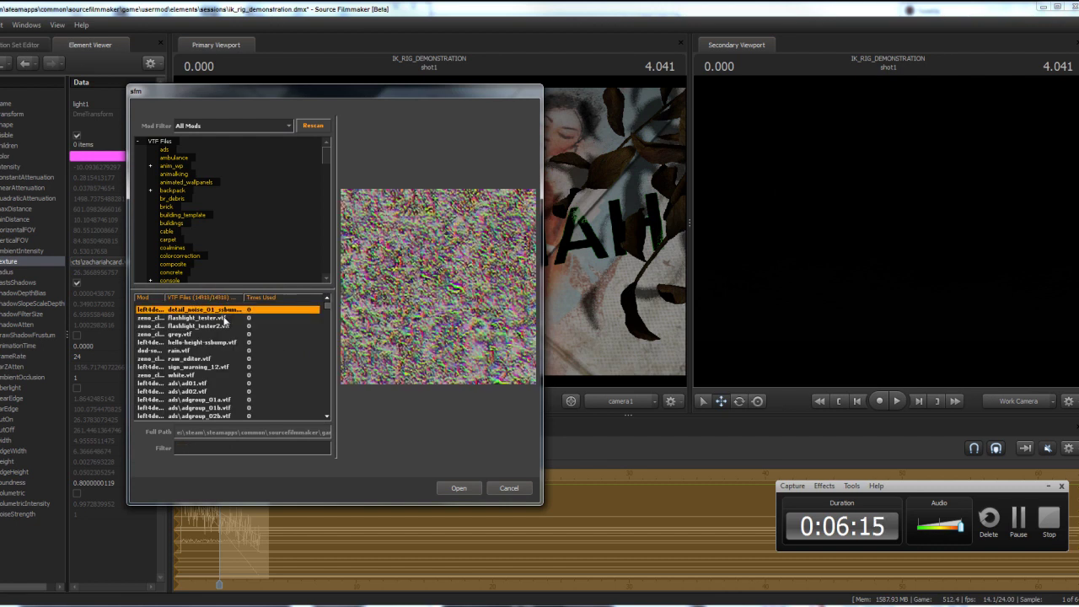
click(224, 318)
click(223, 326)
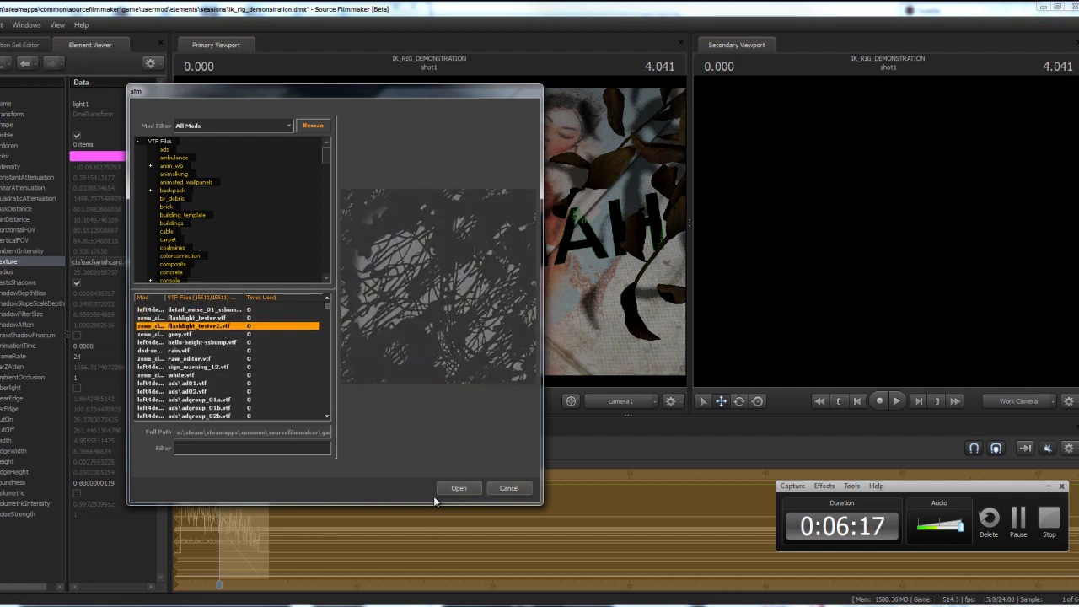
click(457, 488)
drag(585, 329, 430, 232)
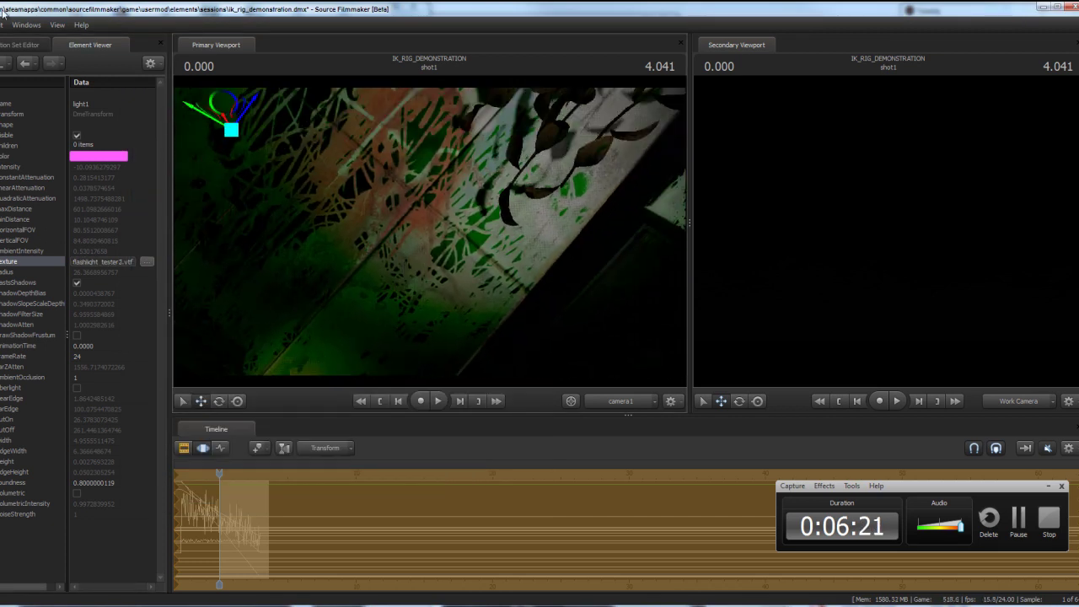
Raise light1's intensity to a positive value and its color_green to the maximum for a white light.
click(18, 44)
drag(114, 339, 125, 331)
scroll(114, 453, down, 3)
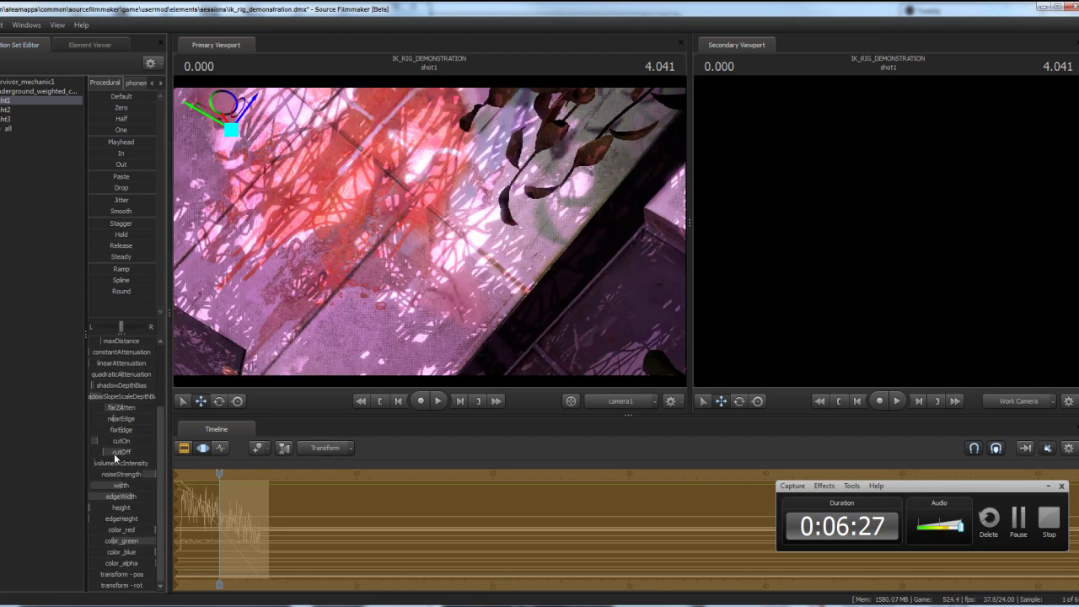
drag(101, 543, 168, 543)
View the lit poster panels from further back and open the Primary Viewport's Draw Tool Objects options.
drag(296, 342, 420, 228)
key(s)
key(d)
key(w)
key(s)
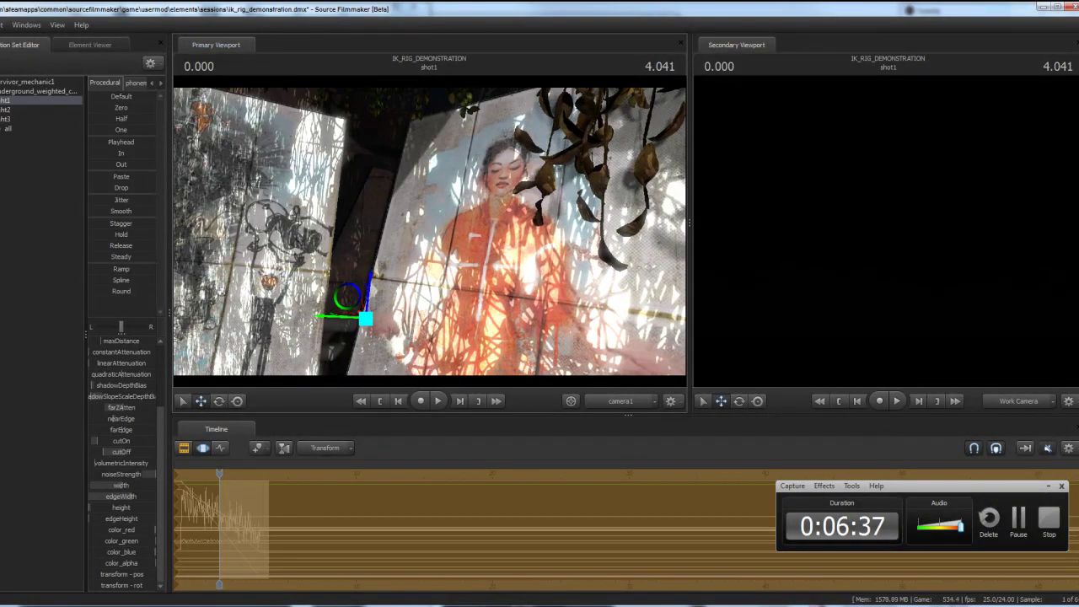
right_click(369, 332)
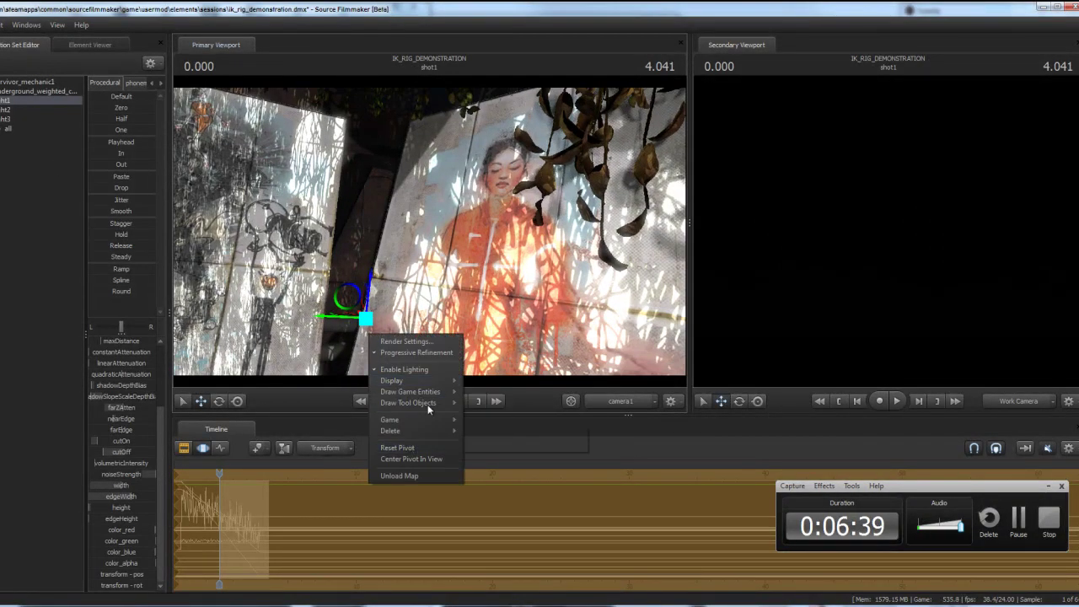
click(397, 402)
Examine the flashlight_tester2 light pattern across the poster and hanging leaves from several angles and distances.
drag(396, 305, 429, 230)
key(w)
key(s)
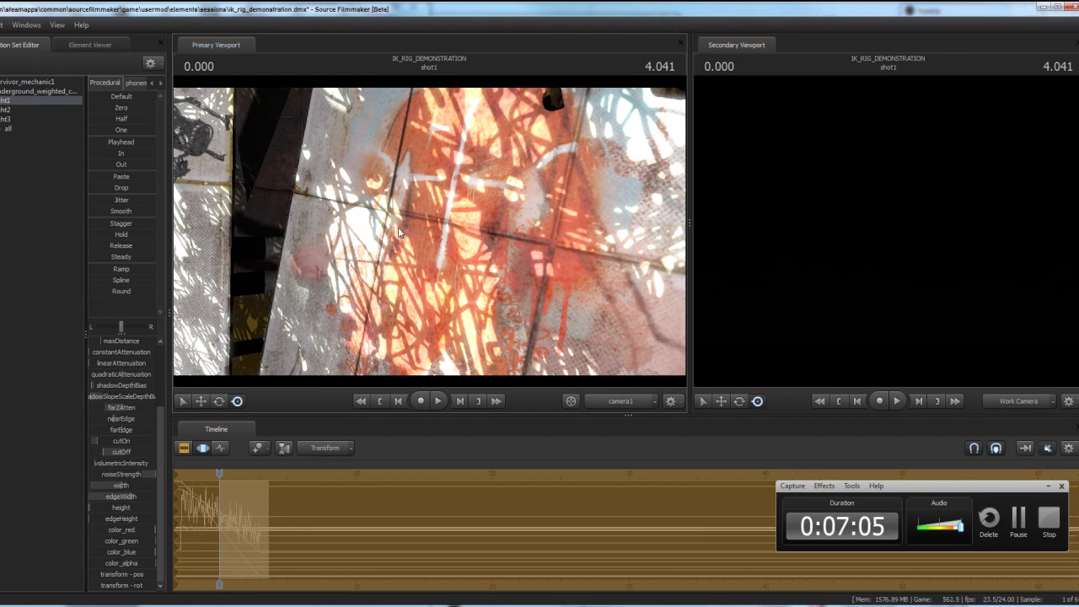
key(s)
drag(425, 229, 430, 232)
key(w)
drag(409, 291, 450, 234)
key(w)
right_drag(417, 227, 446, 222)
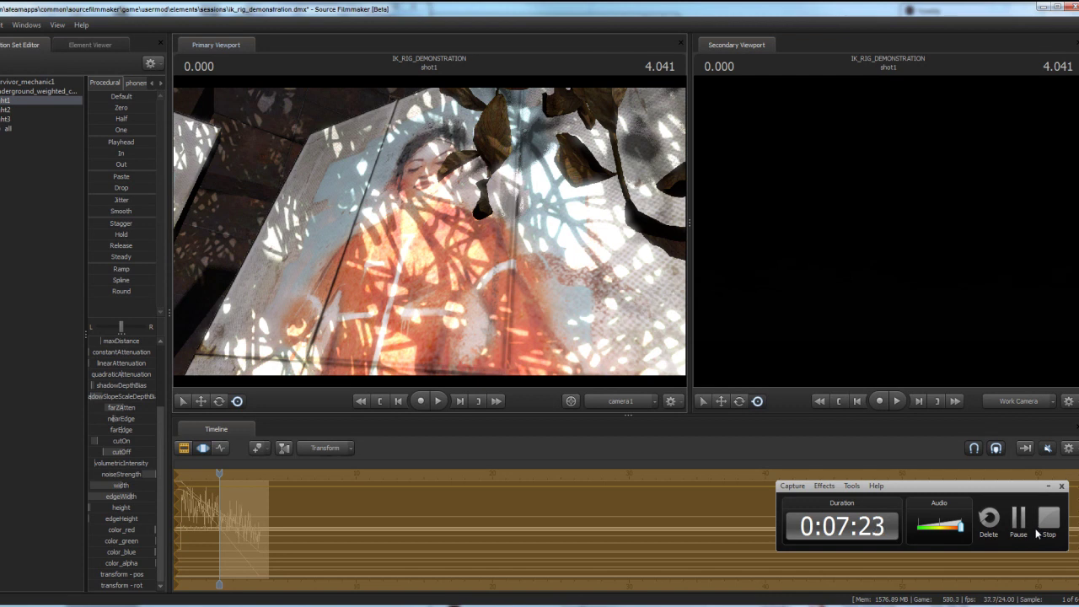
click(1049, 525)
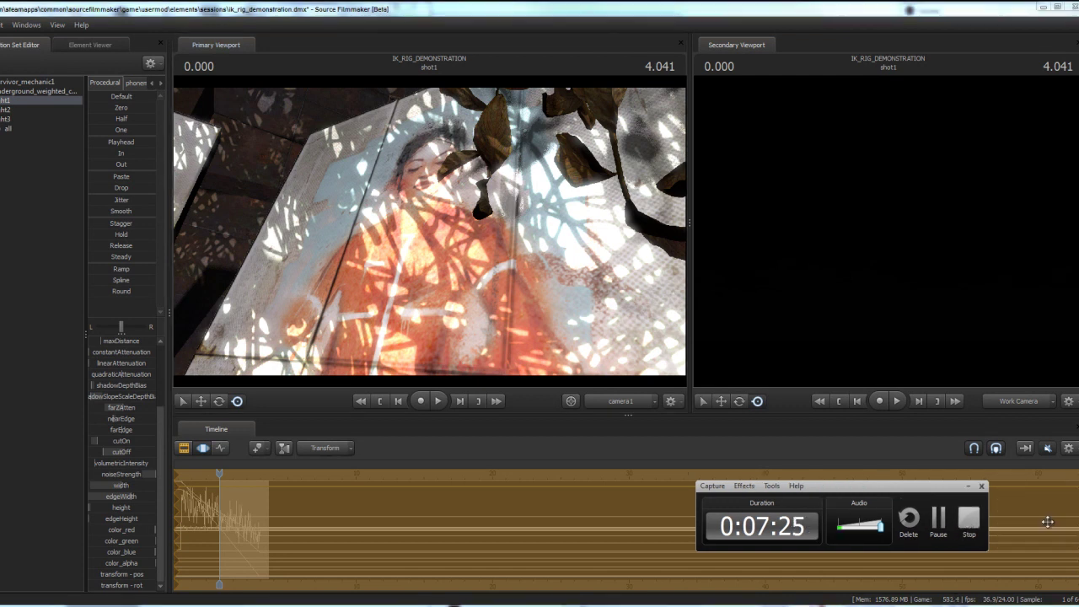